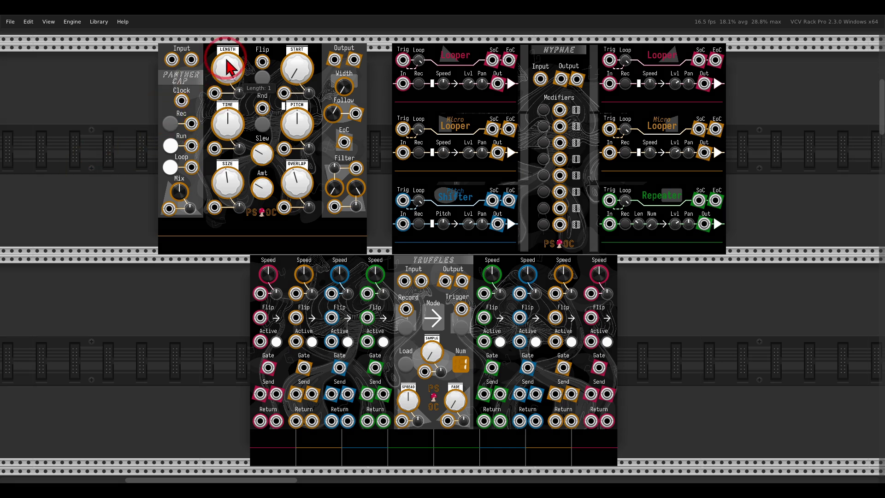
- Look over the Panther Cap, Hyphae, Truffles, Hypha and Truffle modules laid out in the rack
mouse_move(226, 59)
left_mouse_down()
mouse_move(164, 56)
mouse_move(183, 106)
mouse_move(213, 56)
left_mouse_up()
mouse_move(592, 39)
left_mouse_down()
mouse_move(550, 35)
mouse_move(589, 48)
left_mouse_up()
mouse_move(453, 251)
left_mouse_down()
mouse_move(400, 254)
mouse_move(463, 275)
mouse_move(461, 256)
left_mouse_up()
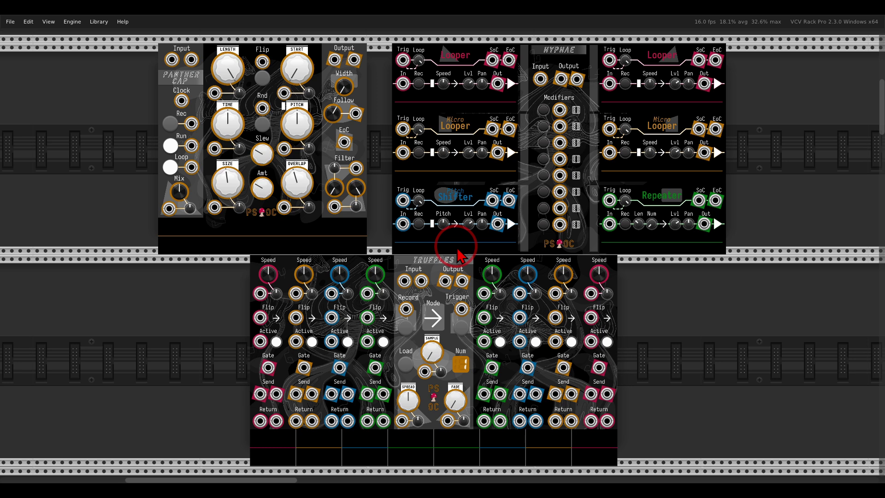
scroll(459, 255, "down", 15)
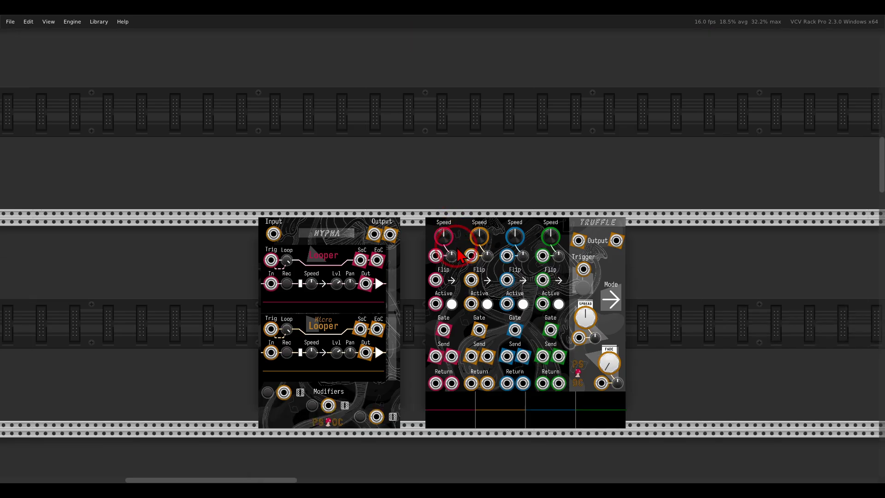
scroll(449, 284, "up", 3)
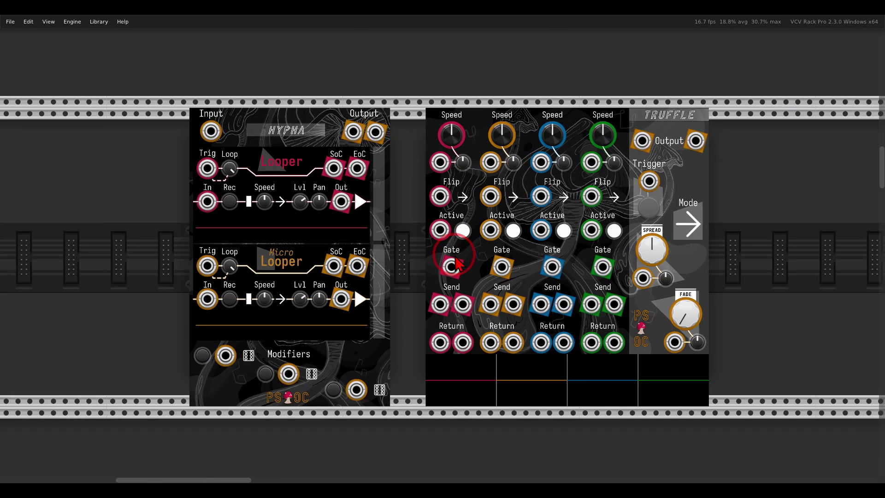
mouse_move(311, 109)
left_mouse_down()
mouse_move(252, 106)
mouse_move(321, 153)
mouse_move(305, 112)
left_mouse_up()
mouse_move(701, 98)
left_mouse_down()
mouse_move(616, 113)
mouse_move(691, 99)
left_mouse_up()
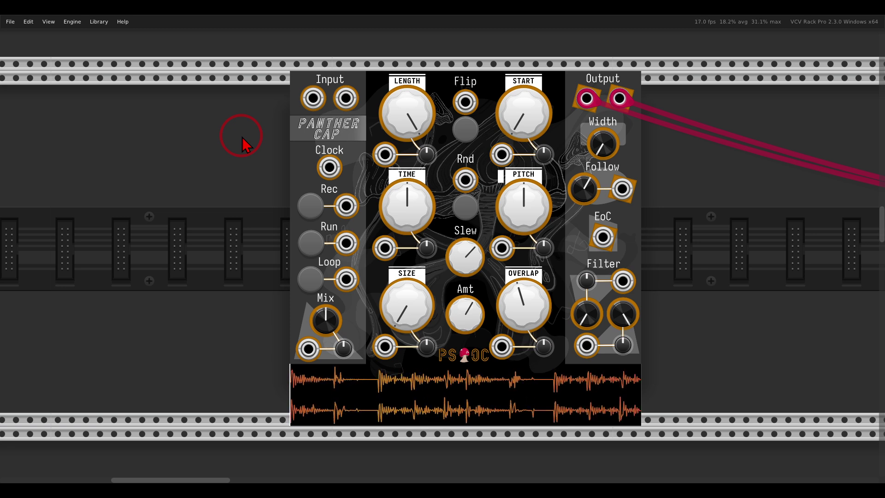
- Turn on Run and Loop on Panther Cap, shorten Length to about 0.018 and sweep Start across the sample
left_click(312, 280)
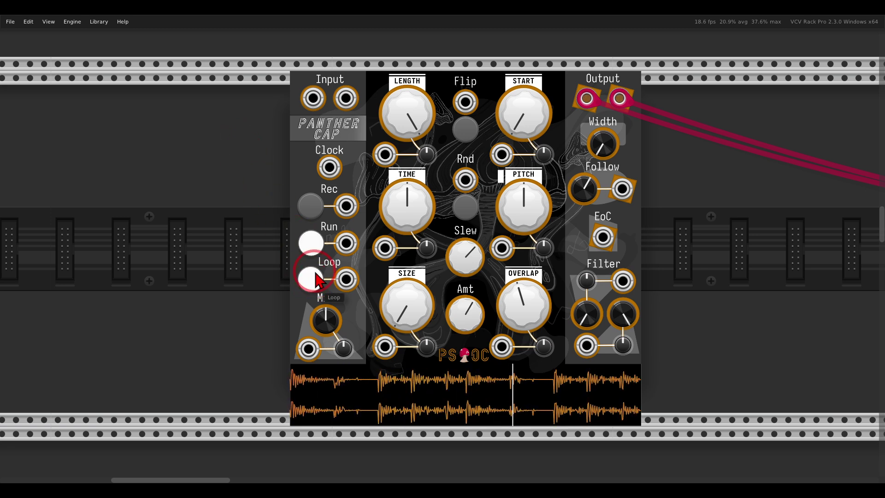
left_click_drag(406, 115, 422, 257)
mouse_move(532, 127)
left_mouse_down()
mouse_move(517, 71)
mouse_move(502, 65)
left_mouse_up()
left_click(413, 113)
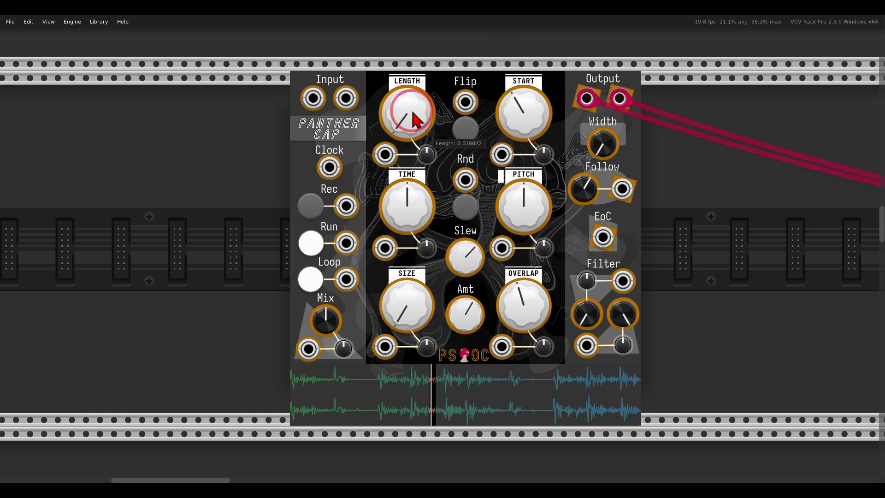
left_click(524, 118)
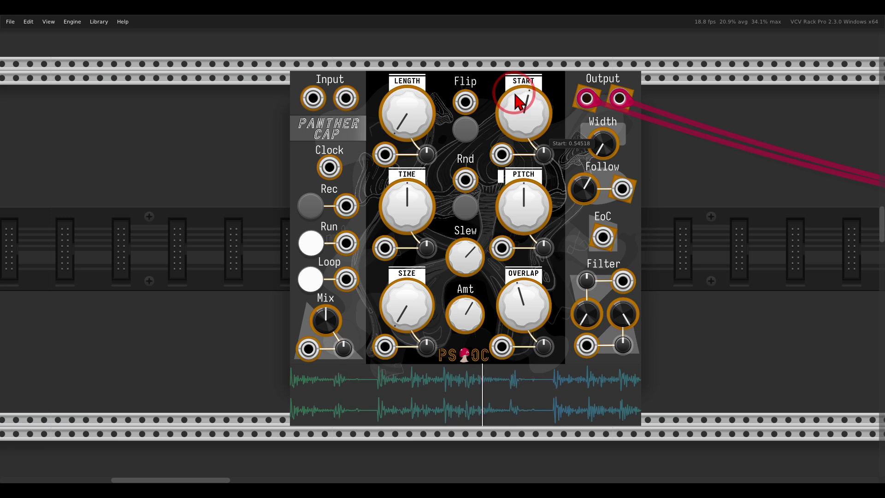
left_click_drag(516, 105, 518, 122)
- Reset Panther Cap's Length and Start to their defaults to play the whole sample
left_click(403, 116)
double_click(403, 117)
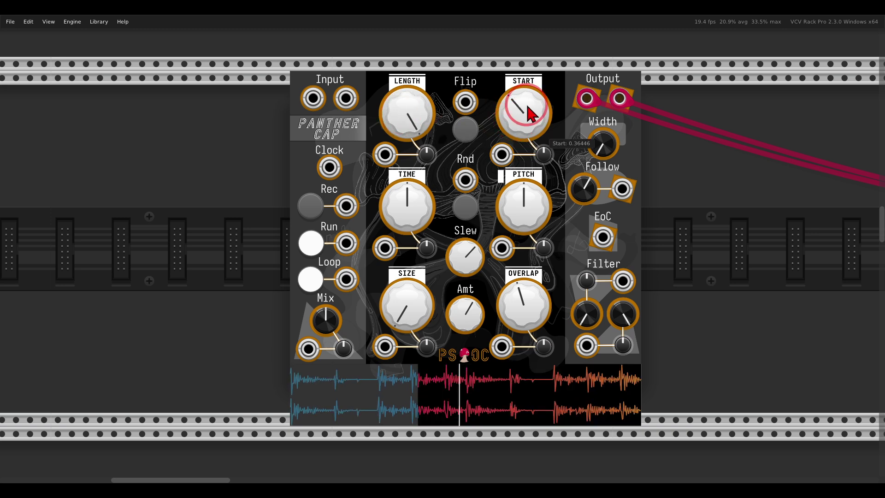
double_click(525, 102)
- Toggle Flip on and off repeatedly to switch the playback direction, leaving it off
left_click(466, 127)
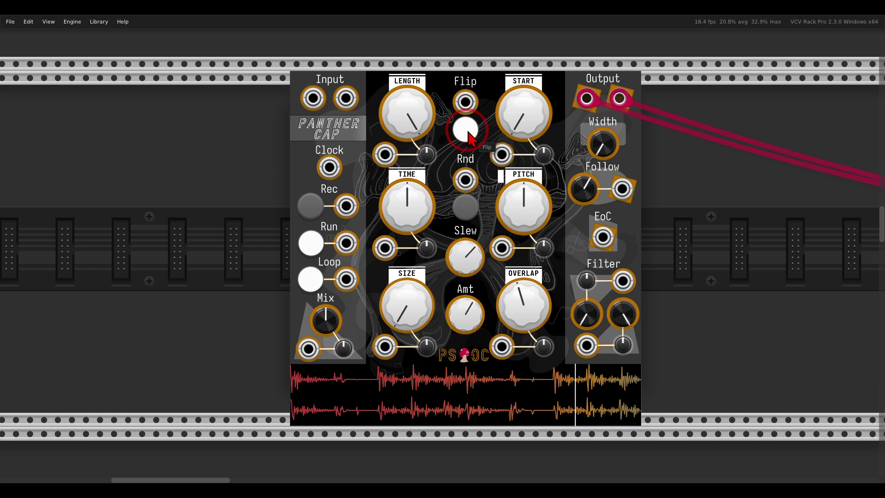
left_click(469, 132)
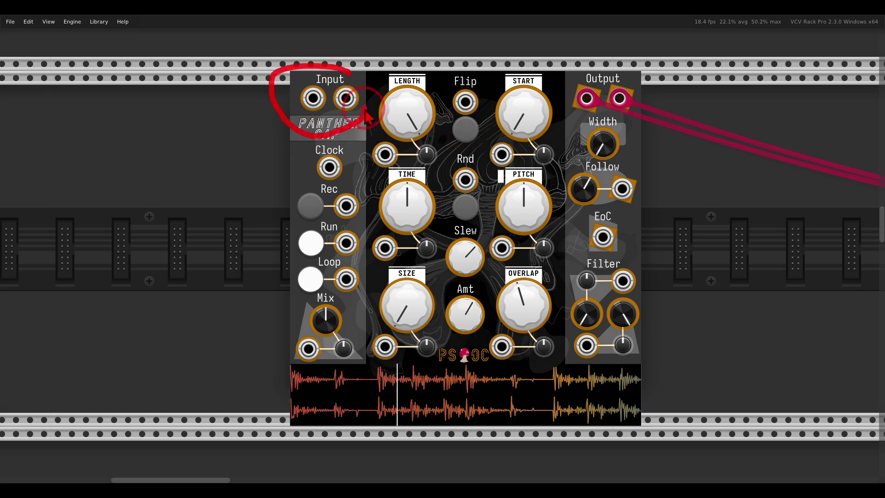
left_click(464, 130)
left_click(464, 130)
left_click(465, 130)
left_click(465, 129)
left_click(465, 129)
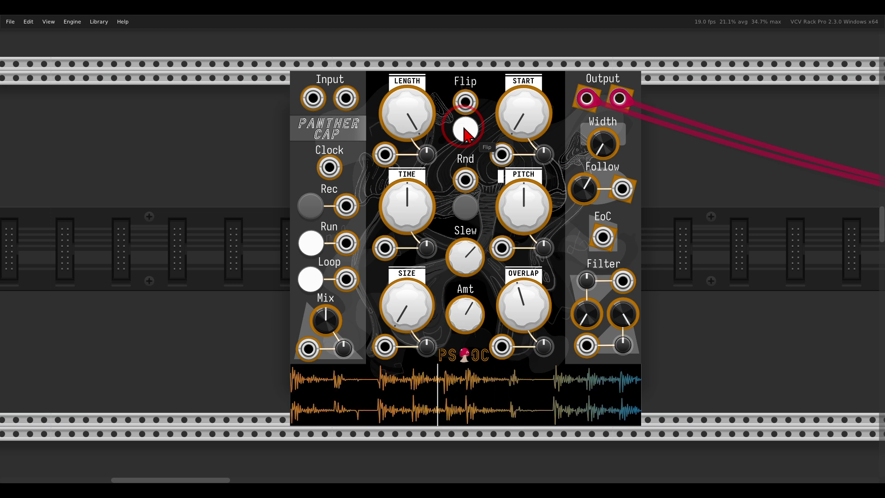
left_click(465, 129)
left_click(465, 129)
left_click(465, 130)
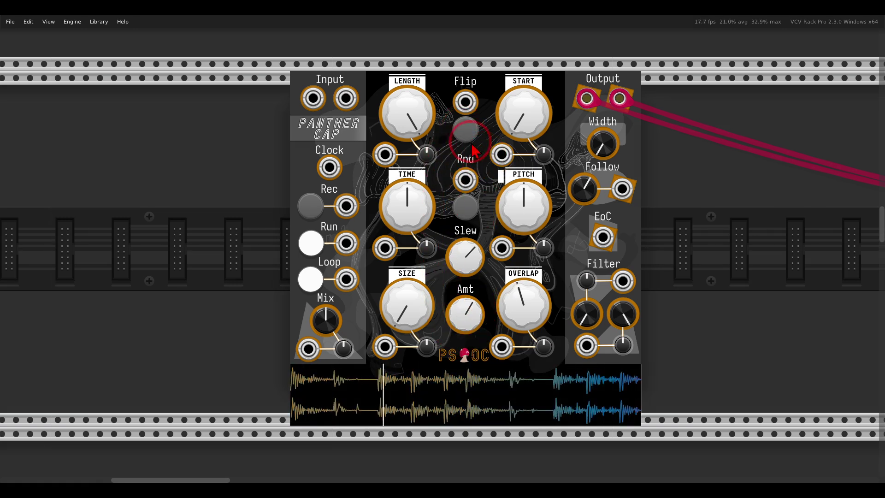
- Shorten Length, set Start to about 0.23, and randomize the playback section twice
left_click_drag(408, 114, 441, 232)
left_click_drag(527, 116, 507, 88)
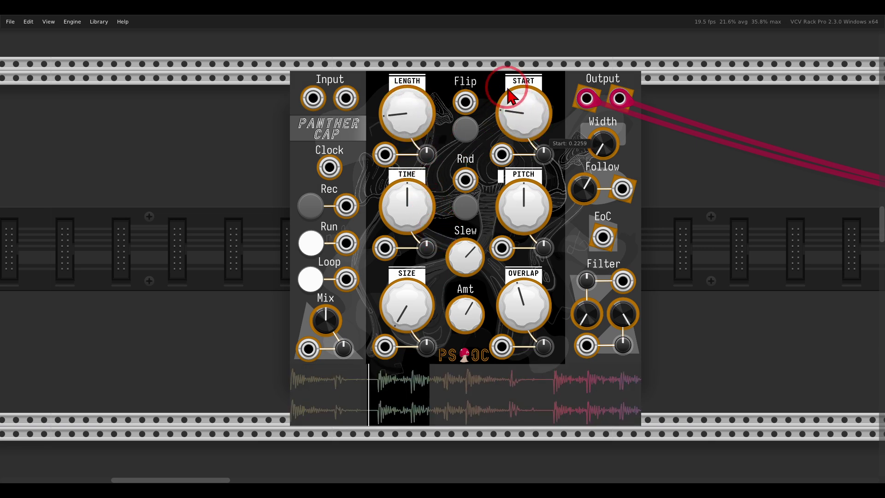
left_click(467, 207)
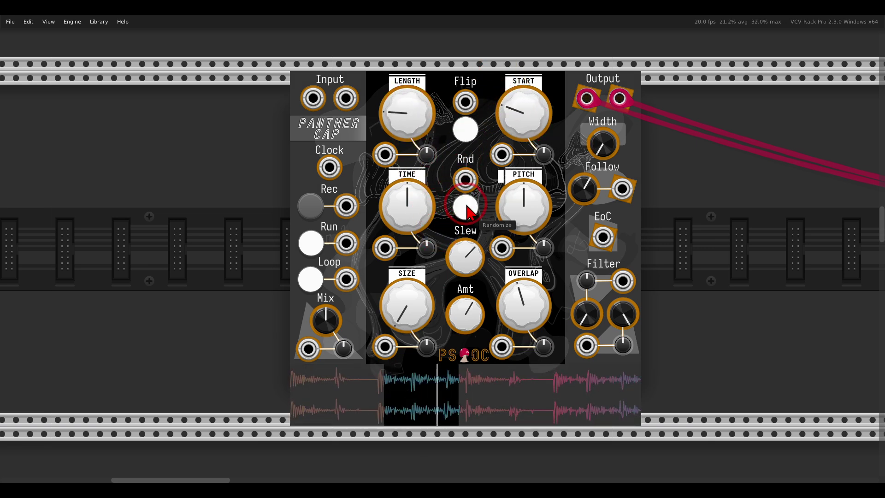
left_click(466, 206)
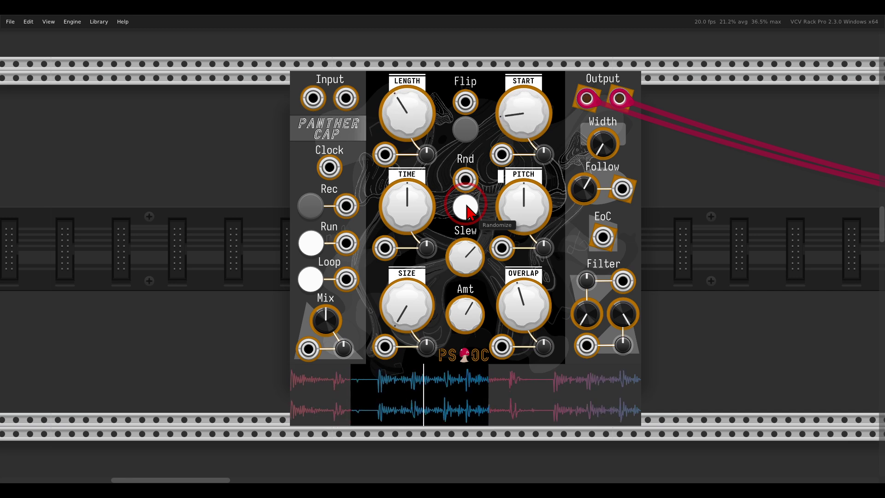
- Lower the Randomize Amount, select a shorter section with Length and Start, and randomize it twice
mouse_move(470, 311)
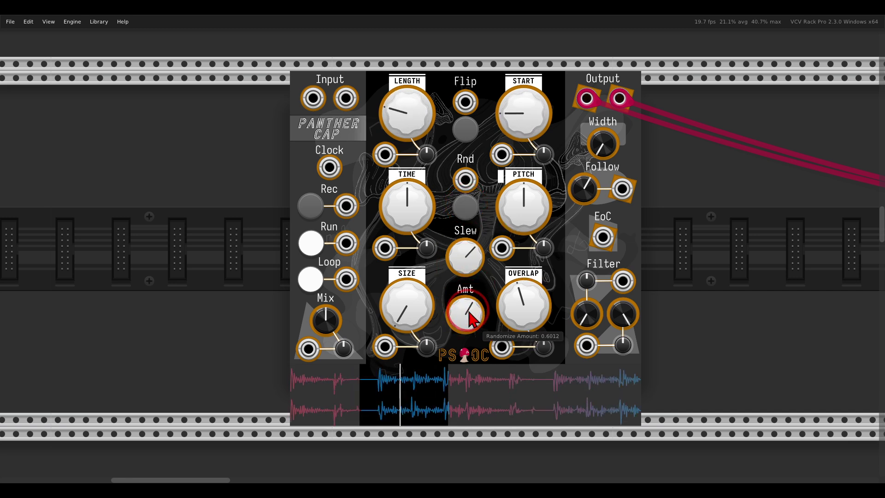
left_click_drag(472, 318, 472, 323)
left_click_drag(414, 109, 424, 147)
left_click_drag(504, 117, 511, 95)
left_click(467, 204)
left_click(467, 208)
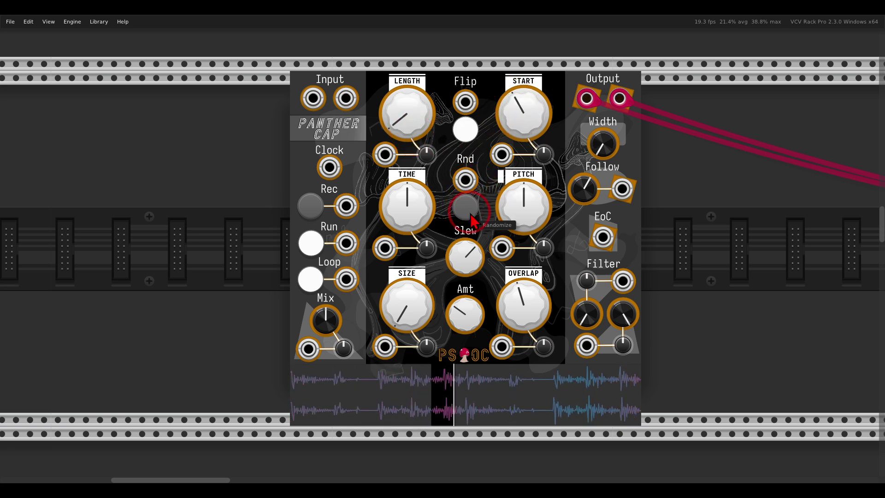
- Lower Slew to its minimum and randomize the playback section twice
mouse_move(479, 266)
left_click_drag(478, 267, 484, 388)
left_click(471, 213)
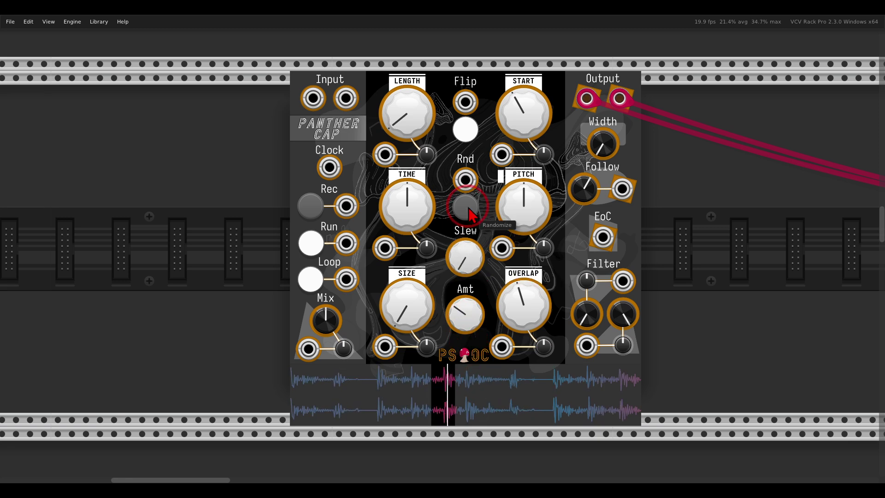
left_click(471, 213)
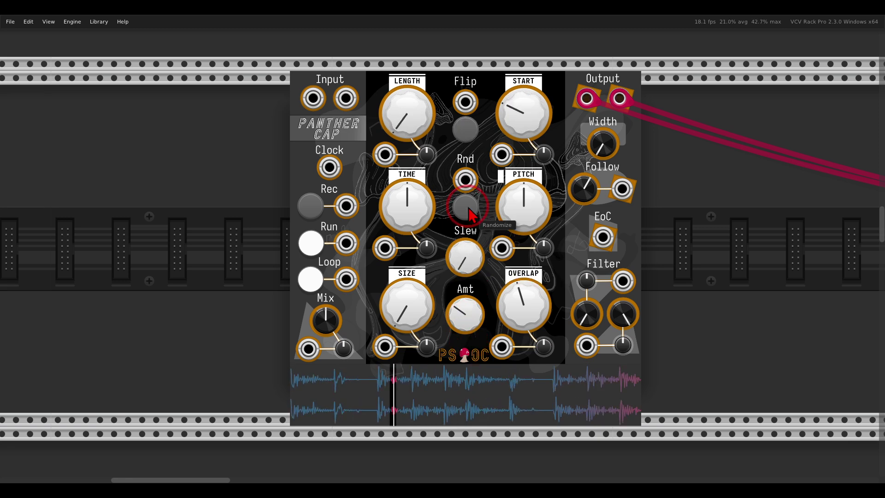
- Raise Slew above its midpoint and randomize the playback section several times
left_click_drag(463, 257, 429, 181)
left_click(469, 213)
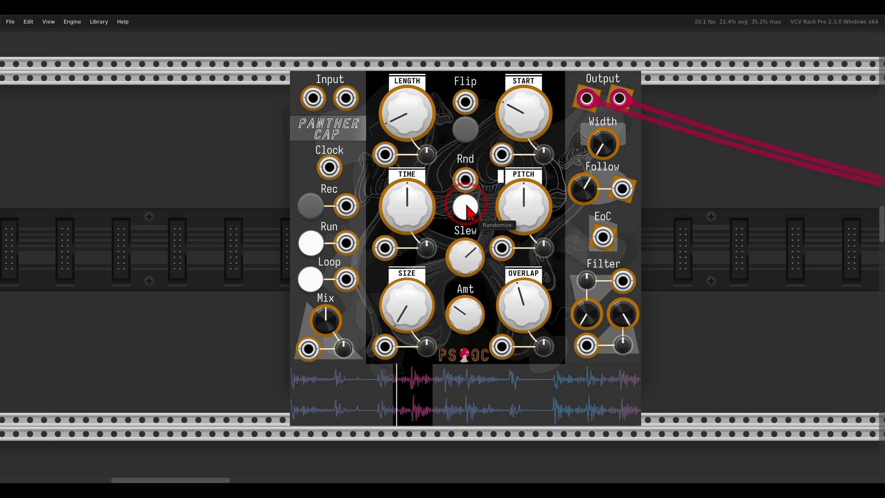
left_click(469, 213)
left_click(469, 213)
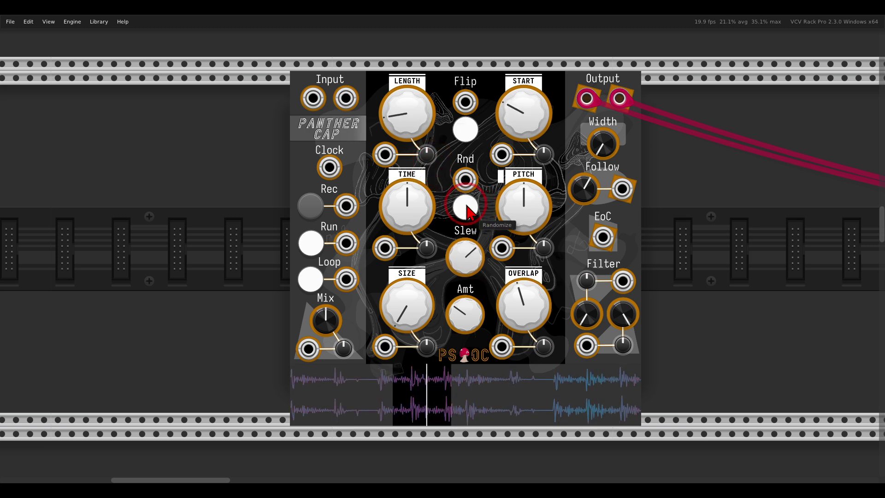
left_click(469, 213)
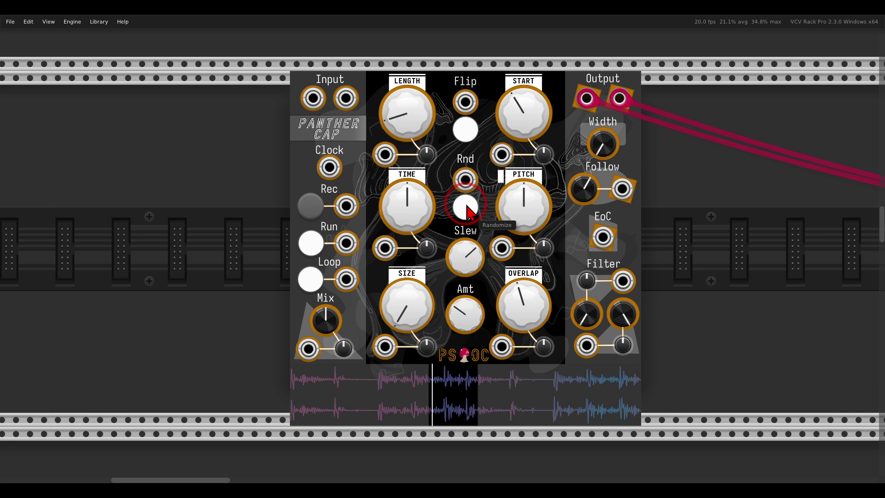
left_click(469, 213)
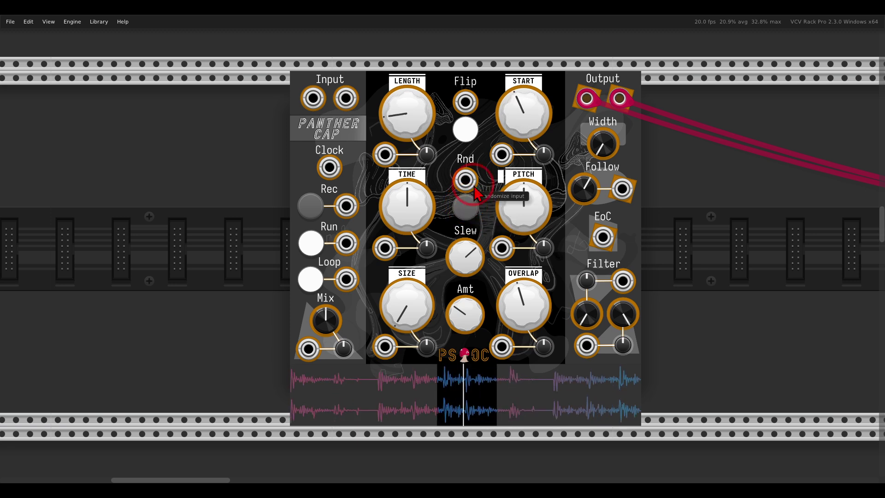
- Turn Flip off and reset Length and Start to their defaults
left_click(471, 134)
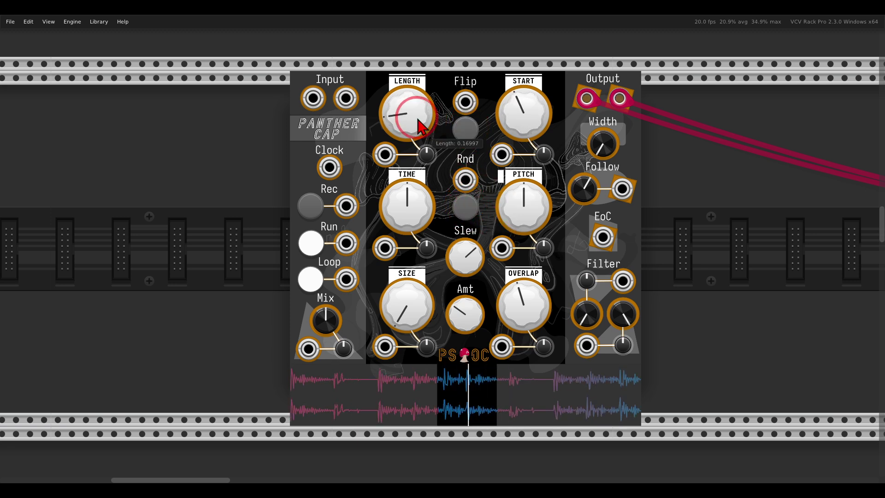
double_click(515, 107)
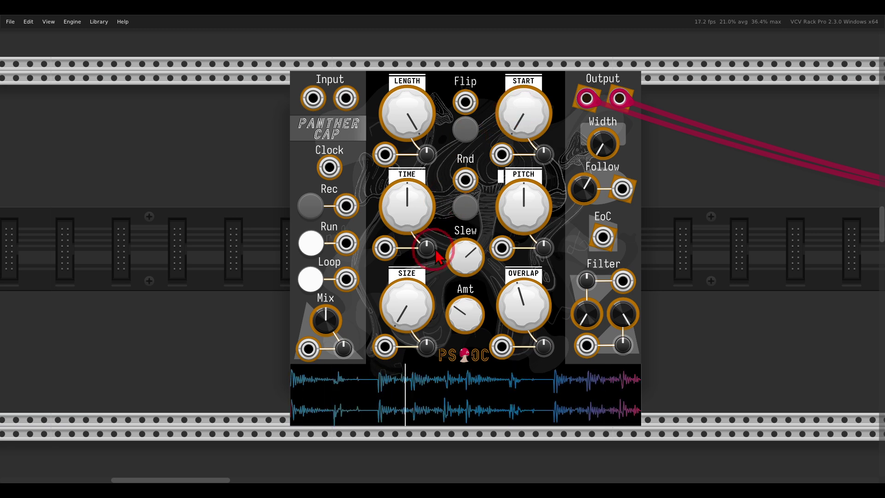
left_click_drag(417, 265, 410, 266)
mouse_move(529, 275)
left_mouse_down()
mouse_move(503, 265)
mouse_move(516, 288)
mouse_move(551, 279)
mouse_move(540, 275)
left_mouse_up()
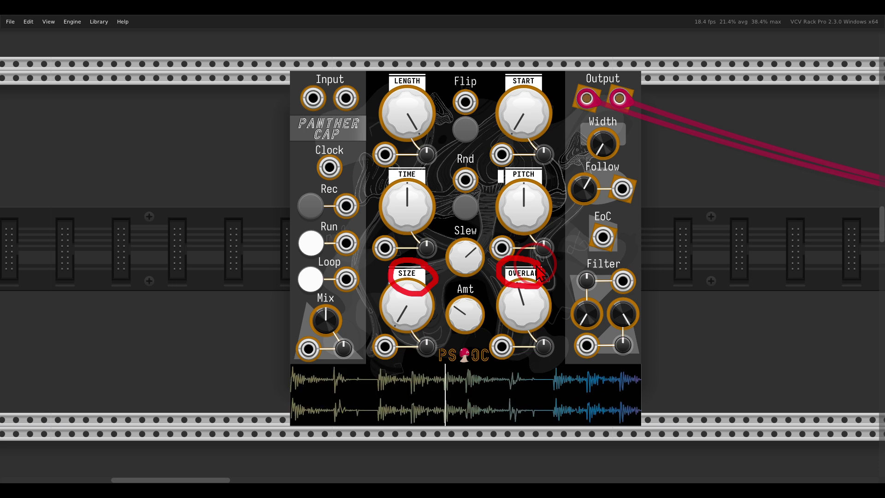
mouse_move(415, 182)
left_mouse_down()
mouse_move(389, 169)
mouse_move(402, 190)
mouse_move(425, 172)
left_mouse_up()
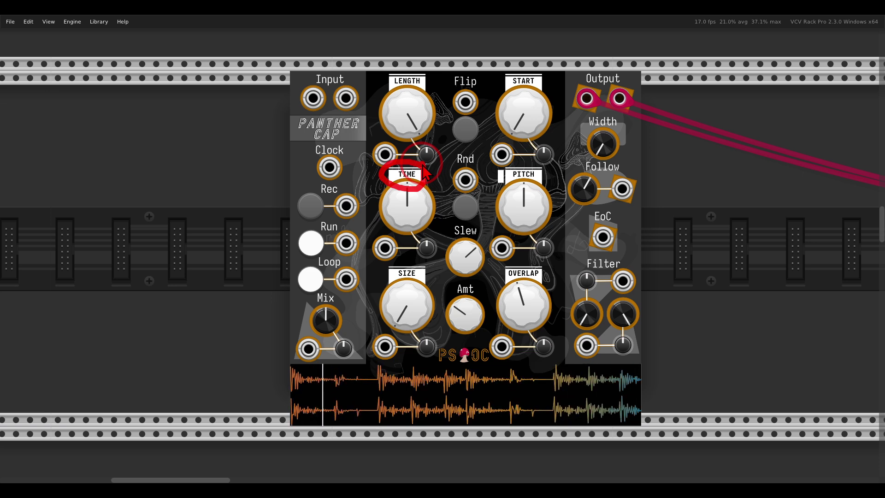
mouse_move(537, 167)
left_mouse_down()
mouse_move(510, 183)
mouse_move(529, 190)
mouse_move(542, 174)
left_mouse_up()
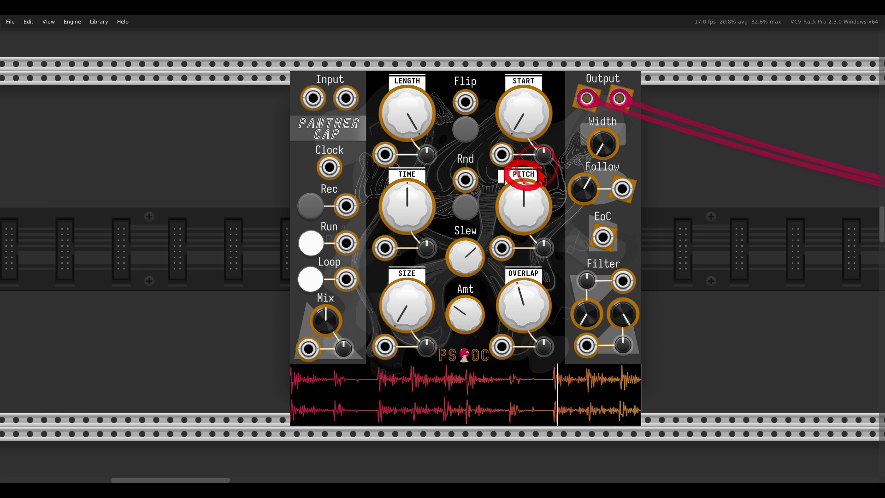
mouse_move(422, 166)
left_mouse_down()
mouse_move(390, 175)
mouse_move(406, 191)
mouse_move(417, 166)
left_mouse_up()
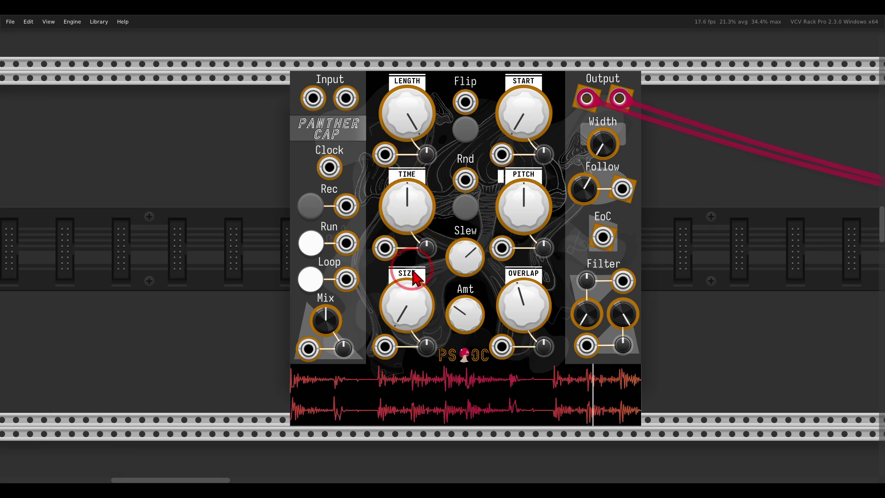
mouse_move(421, 265)
left_mouse_down()
mouse_move(390, 278)
mouse_move(417, 267)
left_mouse_up()
mouse_move(538, 266)
left_mouse_down()
mouse_move(515, 266)
mouse_move(544, 276)
mouse_move(534, 264)
left_mouse_up()
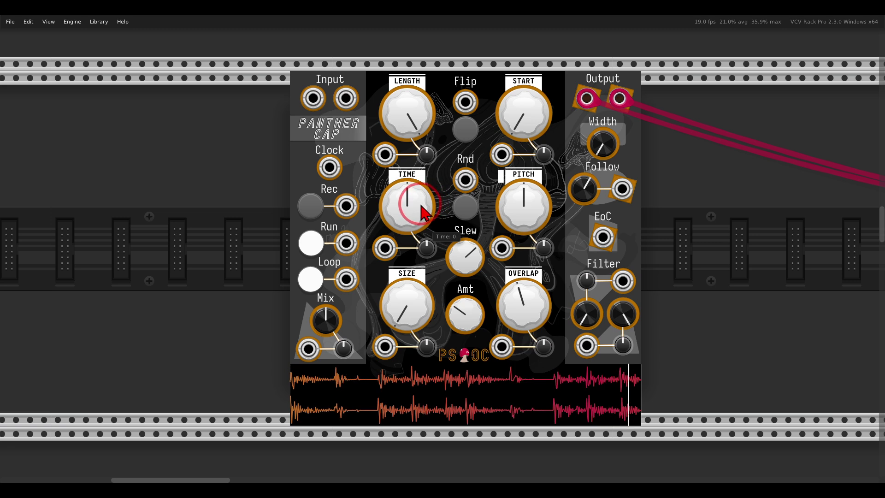
- Narrow the playback section by lowering Length and raising Start, and vary the Time control
left_click_drag(410, 104, 438, 224)
left_click_drag(507, 131, 502, 83)
left_click_drag(420, 193, 412, 218)
- Raise the grain Size, lower Overlap, and reset Time to 0
left_click_drag(516, 301, 484, 203)
left_click_drag(418, 300, 411, 279)
left_click_drag(528, 308, 534, 345)
double_click(402, 203)
- Turn pitch quantization off, lower Pitch to about -0.99, and raise Overlap to its maximum
left_click_drag(503, 229, 524, 227)
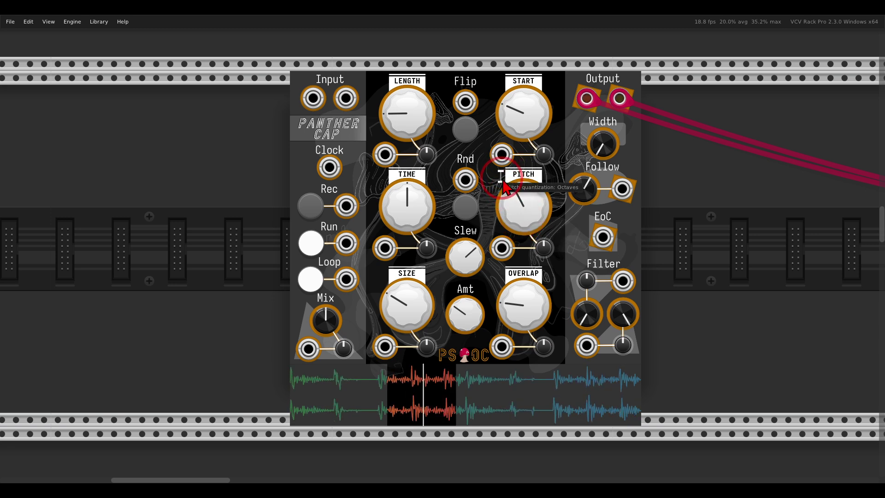
left_click(502, 179)
left_click_drag(517, 208, 518, 208)
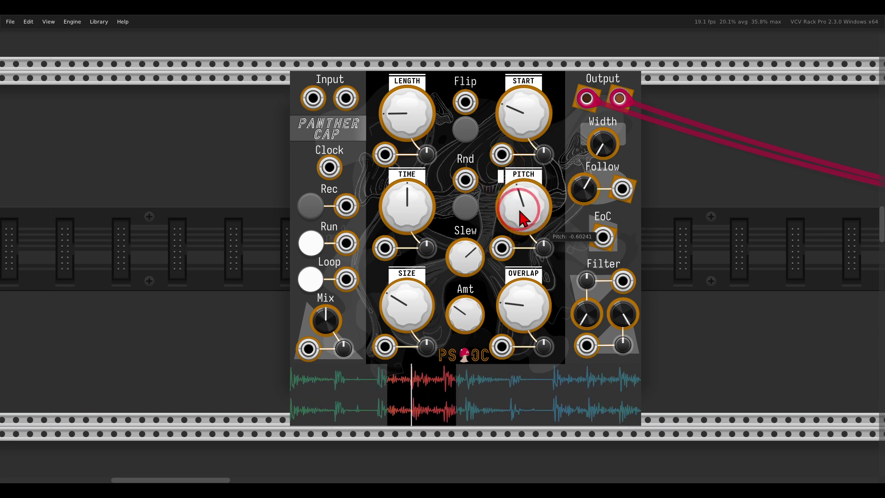
left_click_drag(520, 317, 524, 250)
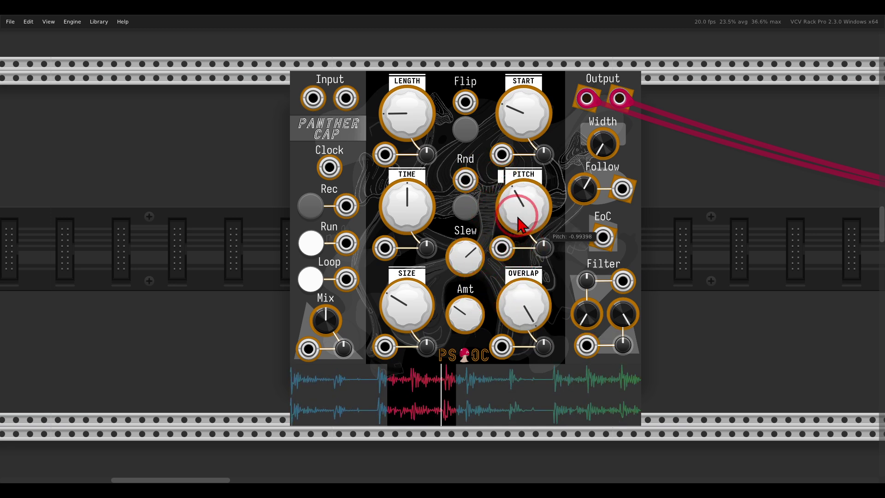
left_click_drag(517, 215, 515, 207)
left_click_drag(588, 317, 602, 355)
mouse_move(623, 164)
left_mouse_down()
mouse_move(578, 171)
mouse_move(626, 163)
mouse_move(587, 74)
left_mouse_up()
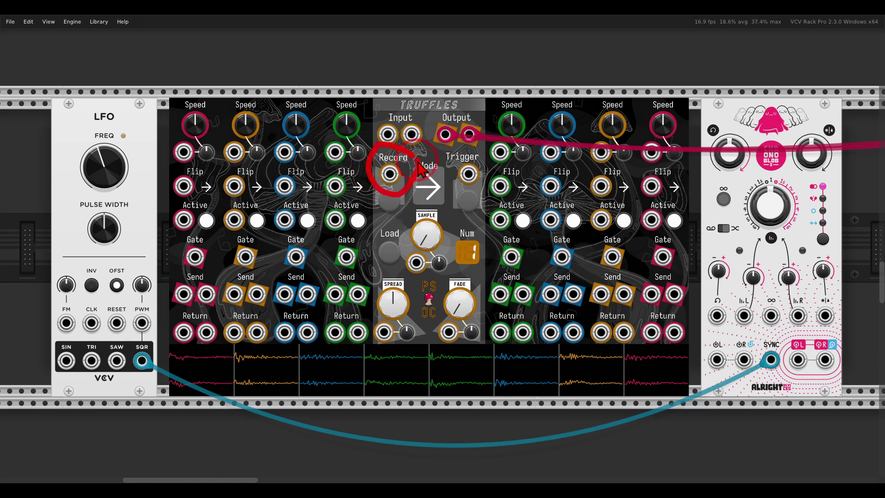
left_click_drag(425, 235, 423, 263)
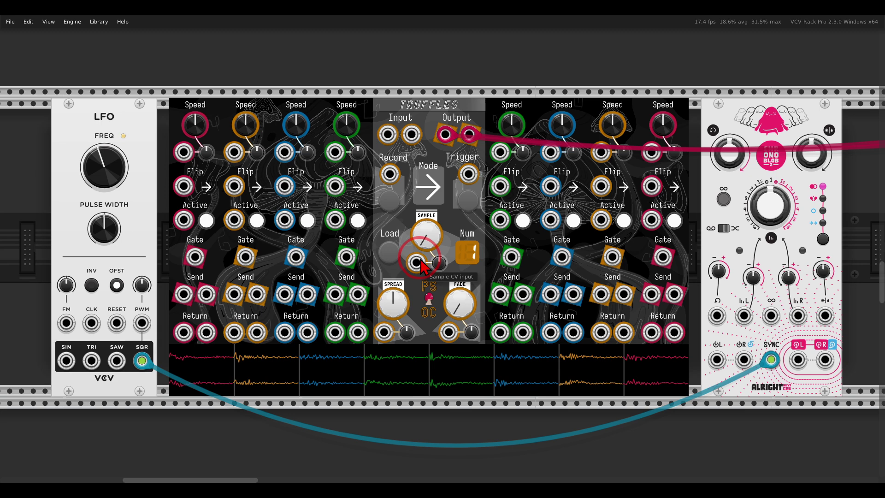
- Trigger the Truffles sample, audition the Ping-Pong and random playback modes, and return Mode to forward
left_click(467, 204)
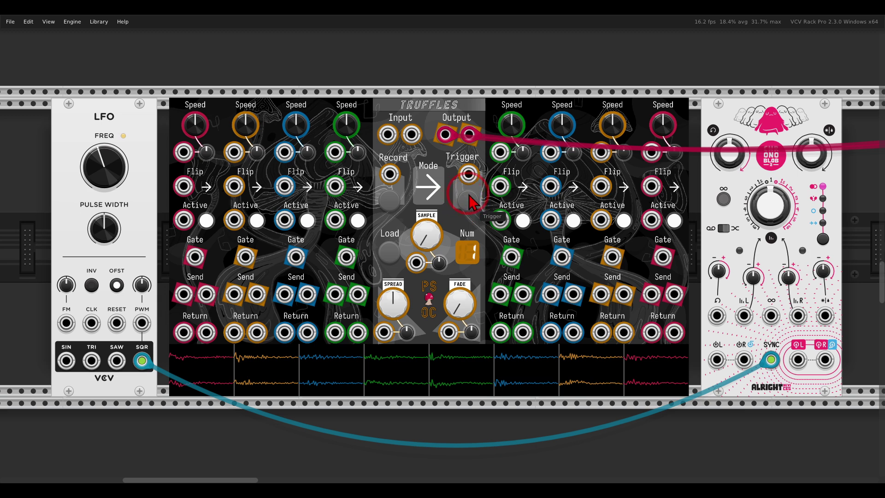
left_click(441, 191)
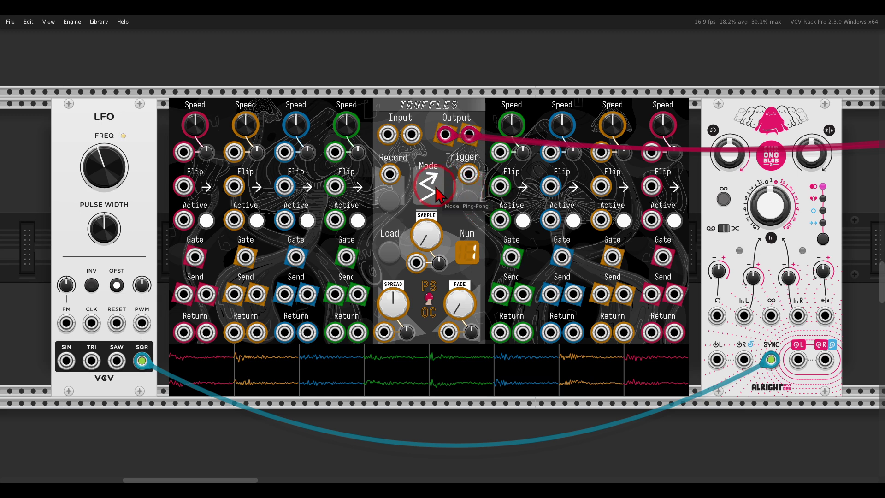
left_click(435, 192)
left_click(464, 203)
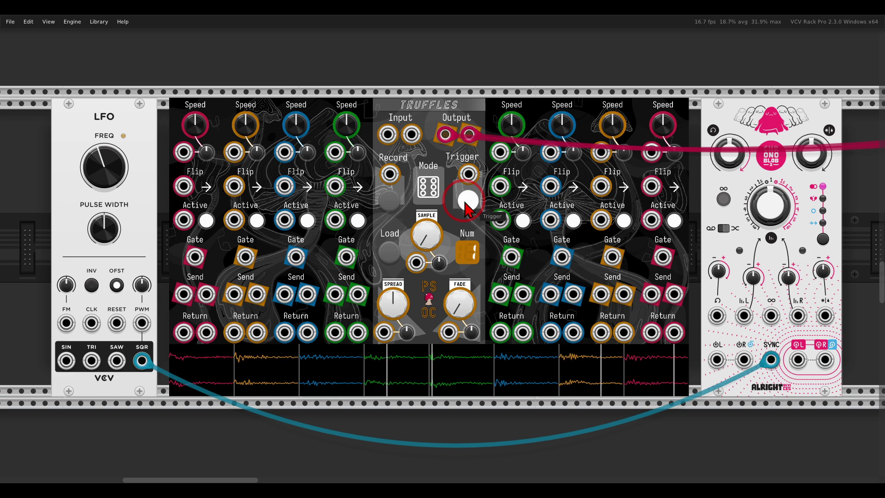
left_click(423, 186)
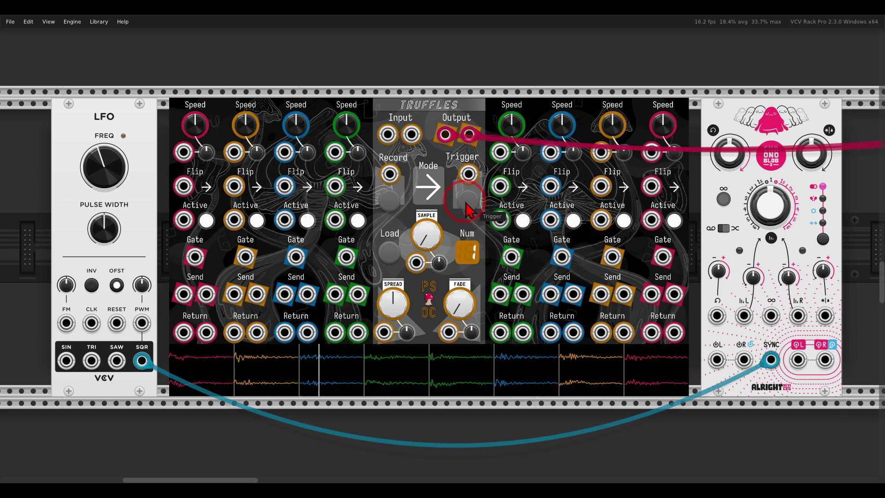
- Lower Truffles' Spread to vary the slice lengths, and reset Spread and Fade to their defaults
left_click_drag(392, 304, 401, 350)
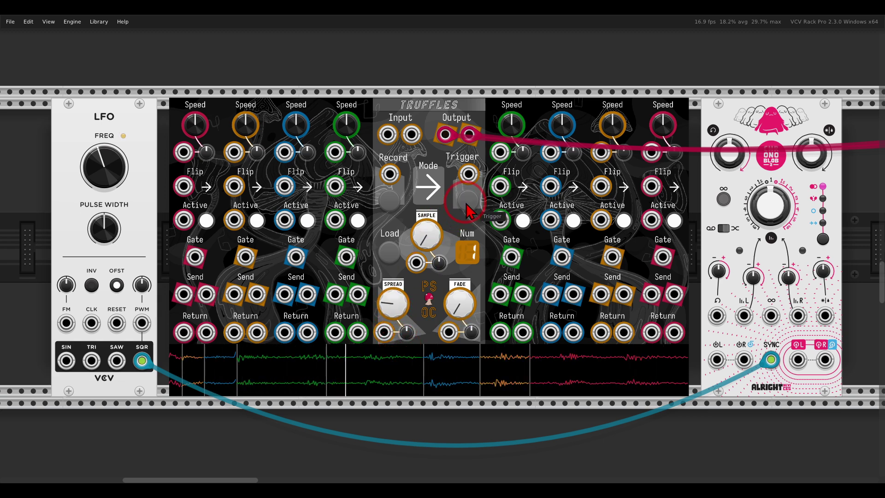
double_click(402, 307)
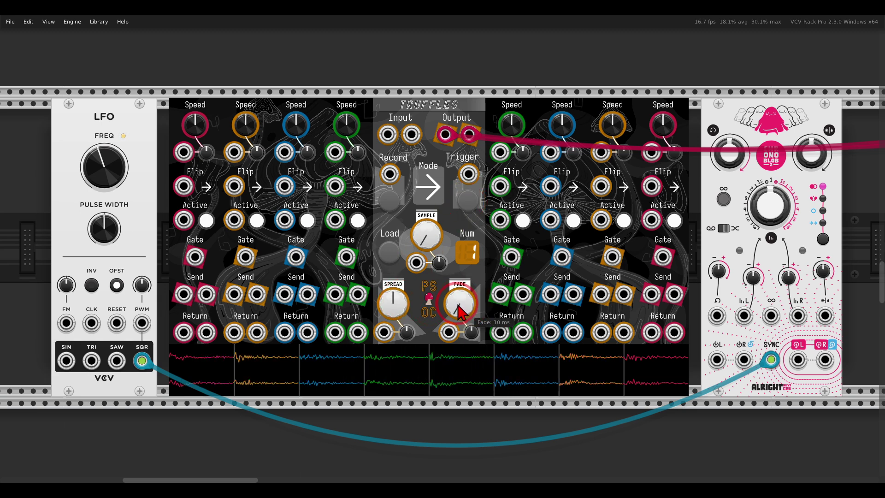
double_click(459, 313)
left_click_drag(195, 66, 193, 91)
left_click_drag(244, 70, 245, 92)
mouse_move(301, 73)
left_mouse_down()
mouse_move(301, 91)
mouse_move(344, 95)
left_mouse_up()
left_click_drag(500, 80, 501, 85)
mouse_move(563, 74)
left_mouse_down()
mouse_move(565, 91)
mouse_move(609, 91)
left_mouse_up()
left_click_drag(665, 77, 667, 90)
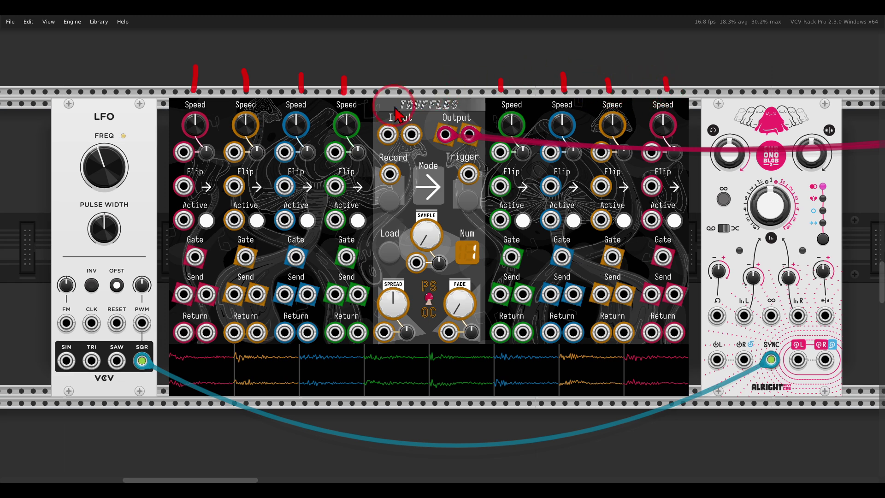
- Flip slices 2 and 5 to reverse playback and patch the LFO's SQR output into Truffles' Trigger input
left_click(257, 186)
left_click(524, 187)
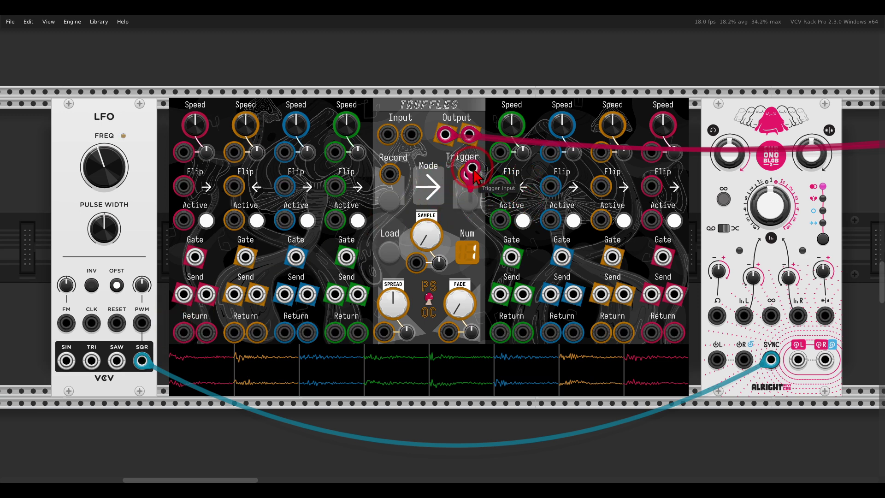
left_click_drag(468, 174, 142, 361)
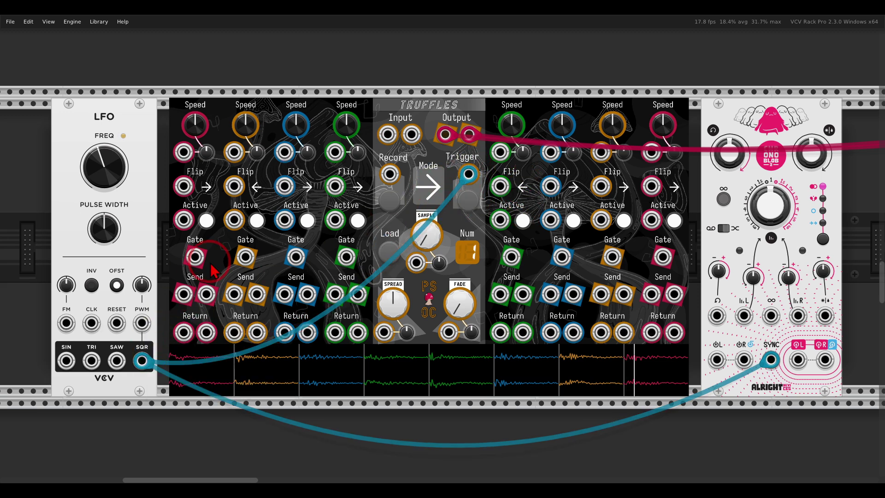
left_click(258, 223)
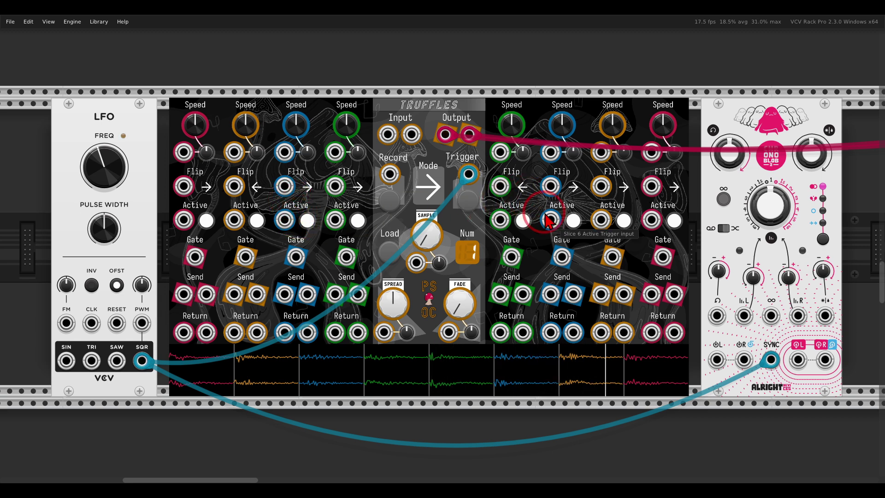
- Set the Speed of slice 6 to 1 and the Speed of slice 4 to -1
right_click(564, 127)
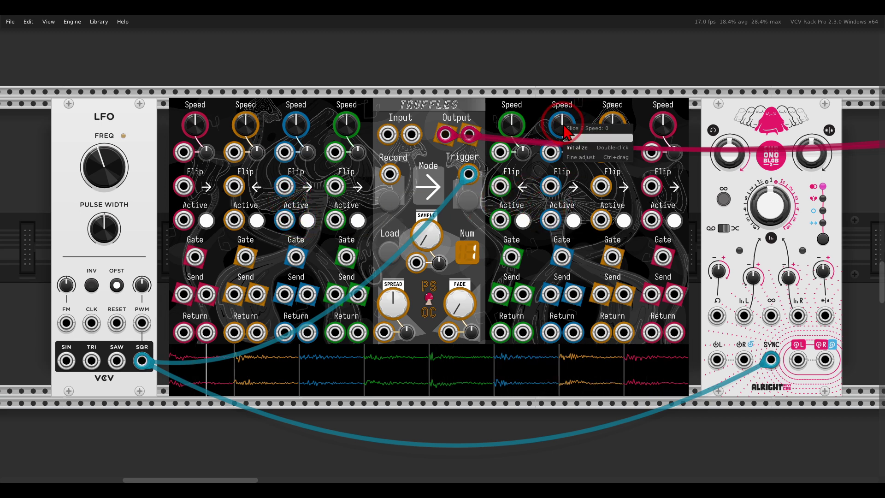
type("1")
key("Return")
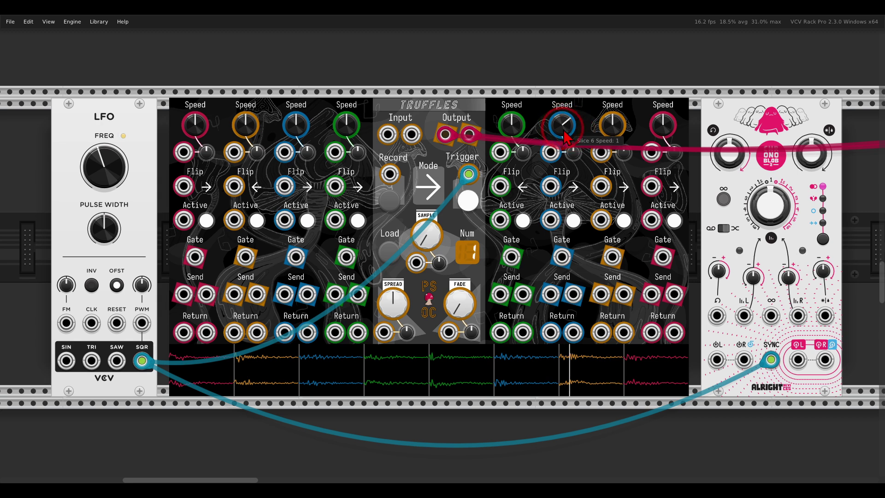
right_click(353, 134)
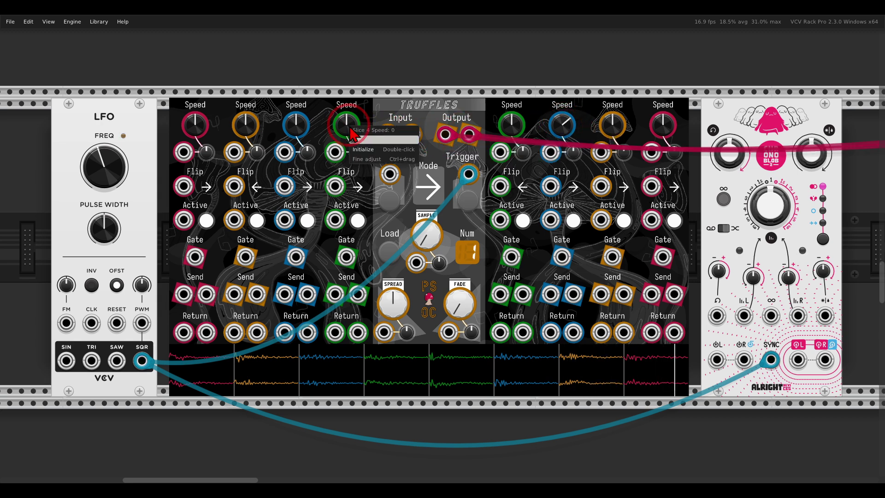
type("-1")
key("Return")
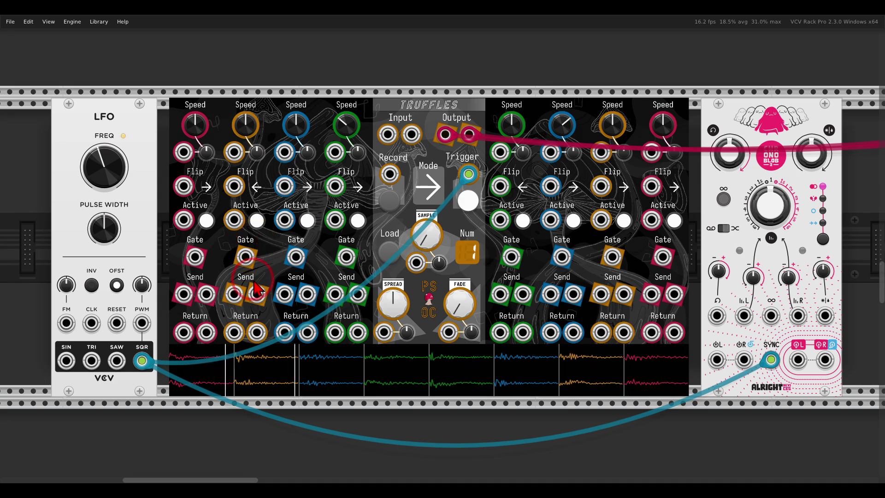
- Patch slice 6's left and right Send outputs into the delay module and its stereo outputs back to slice 6's Return inputs
mouse_move(243, 277)
left_mouse_down()
mouse_move(218, 318)
mouse_move(226, 342)
mouse_move(260, 345)
mouse_move(273, 311)
mouse_move(262, 278)
left_mouse_up()
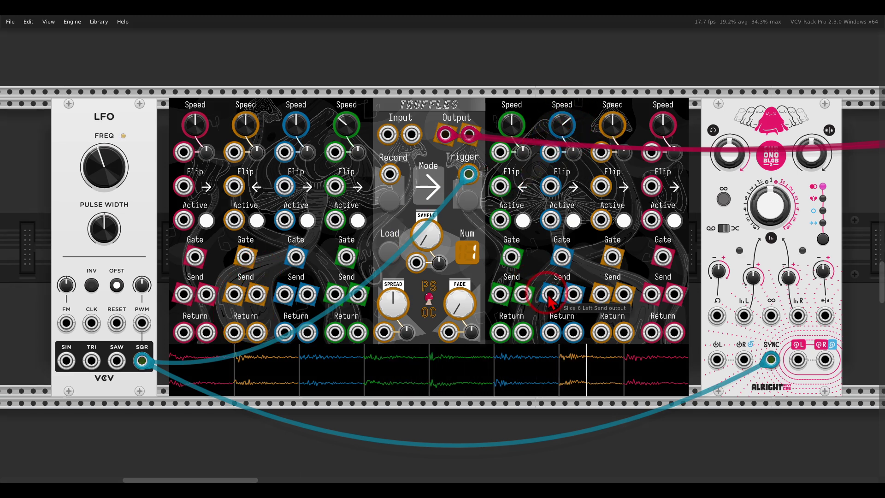
left_click_drag(550, 293, 573, 294)
left_click_drag(550, 332, 798, 360)
left_click_drag(825, 360, 571, 330)
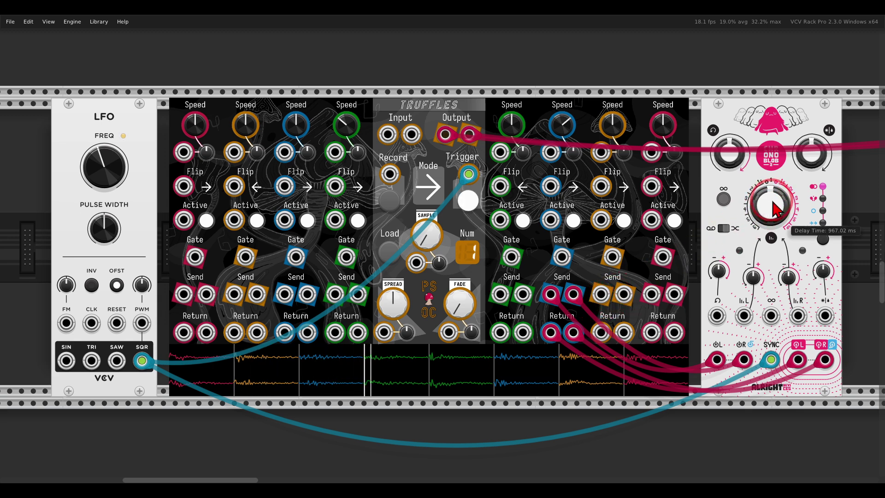
- Adjust the delay module's Delay Time and unplug the cable from Truffles' Trigger input
left_click_drag(769, 198, 768, 224)
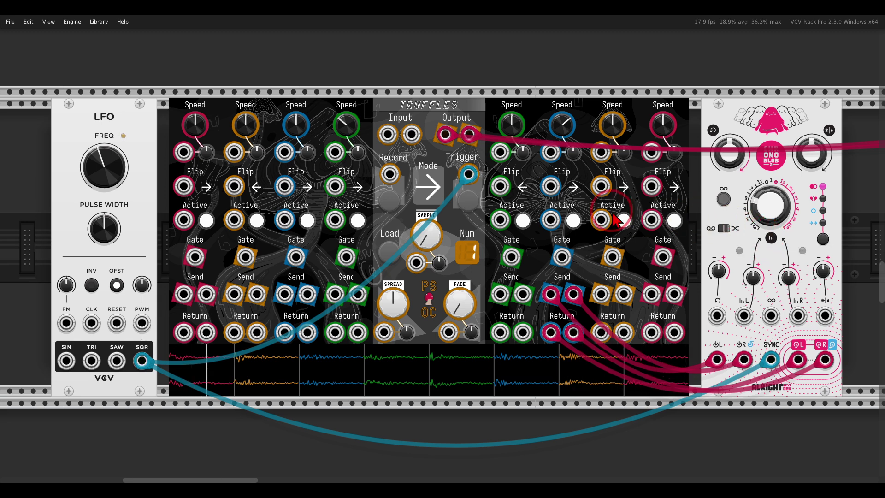
mouse_move(435, 243)
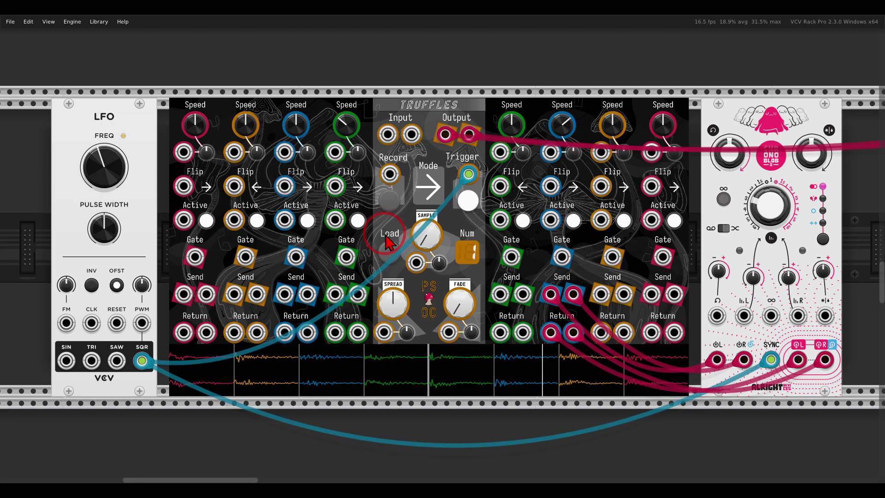
left_click_drag(468, 173, 452, 165)
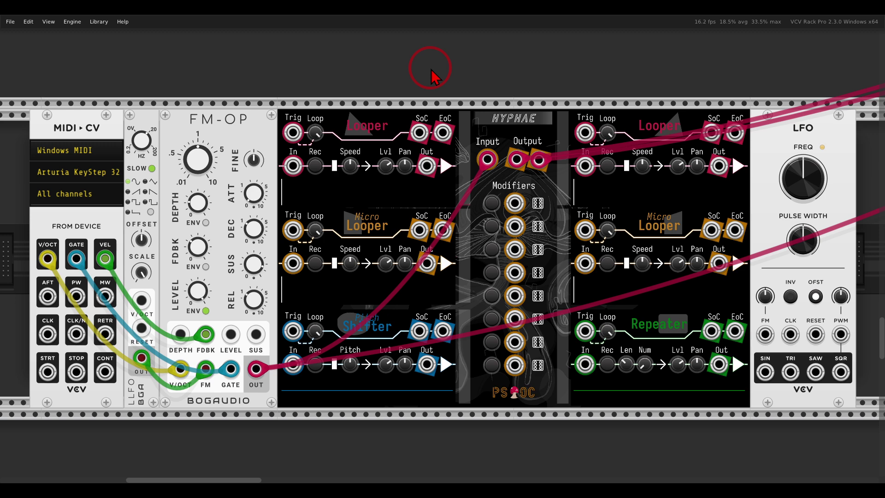
- Record a loop of the FM-OP melody into Looper A of the Hyphae module
mouse_move(378, 107)
left_mouse_down()
mouse_move(321, 113)
mouse_move(373, 96)
left_mouse_up()
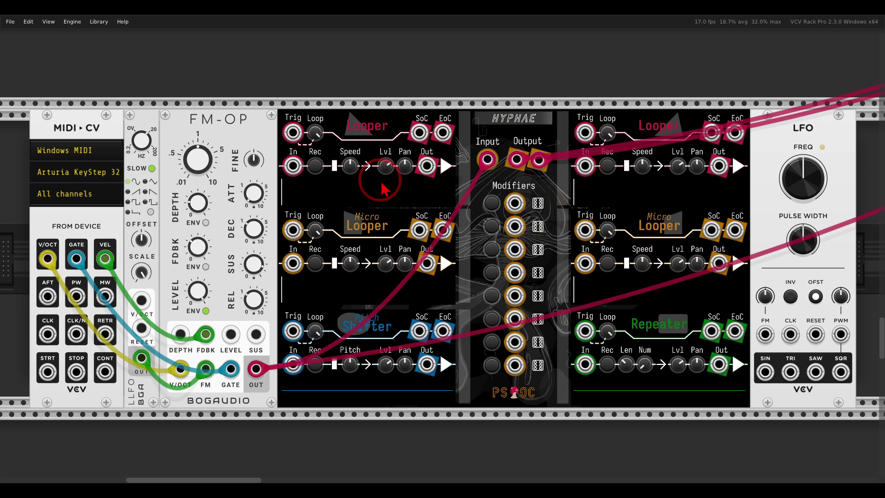
left_click(315, 166)
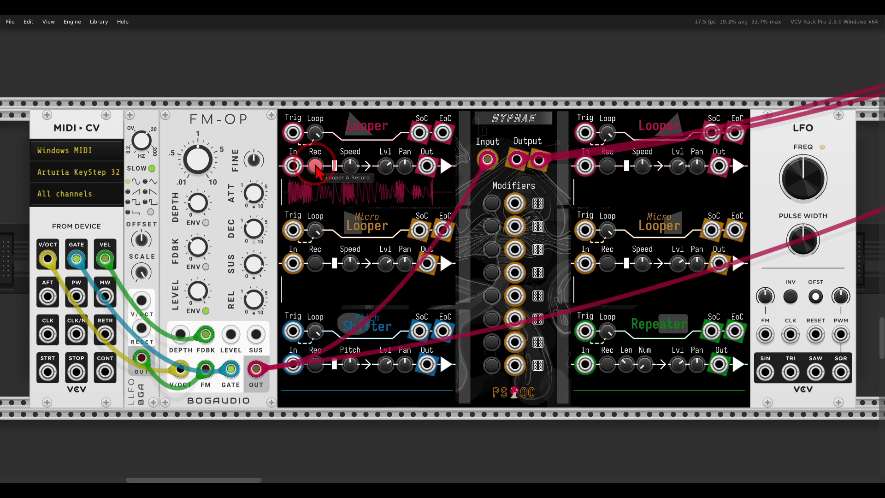
left_click(316, 170)
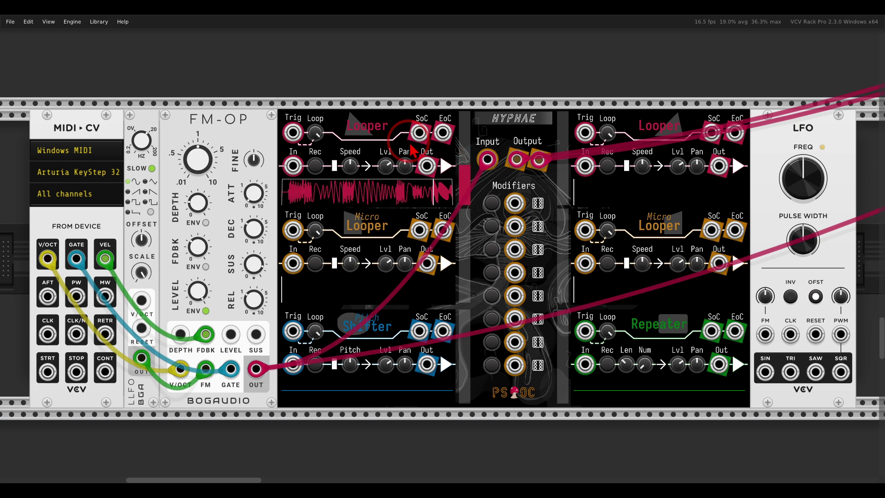
- Give Looper A reversed playback, panning of about 0.2, and a lower Speed quantized to Octaves
left_click_drag(409, 173, 388, 102)
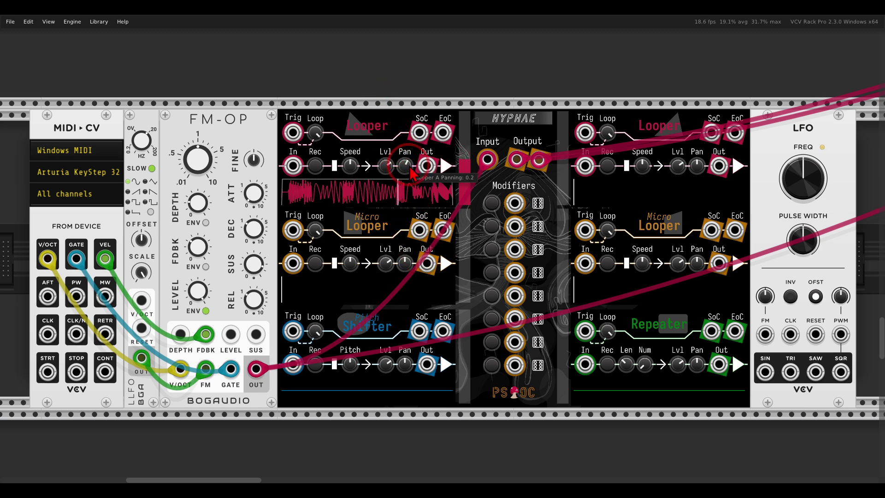
left_click(369, 166)
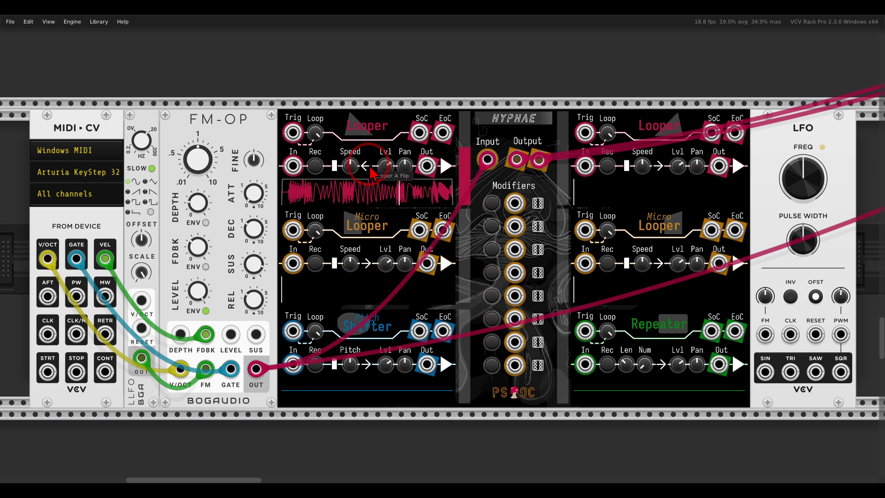
left_click(334, 166)
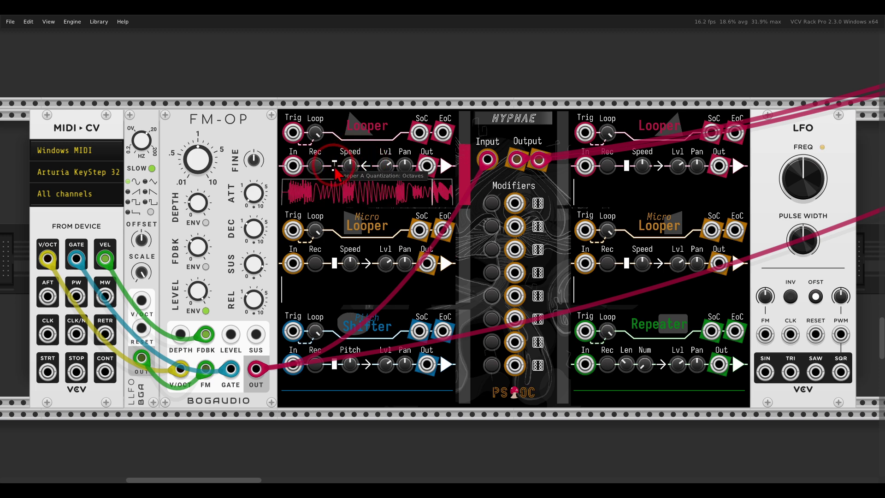
left_click_drag(349, 167, 350, 194)
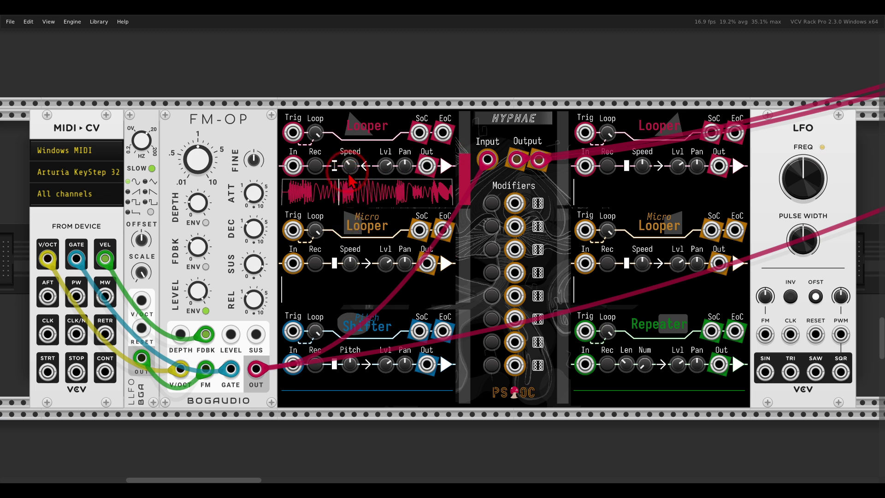
- Cycle Looper A's mute state through Soloed and back to Unmuted
left_click(319, 137)
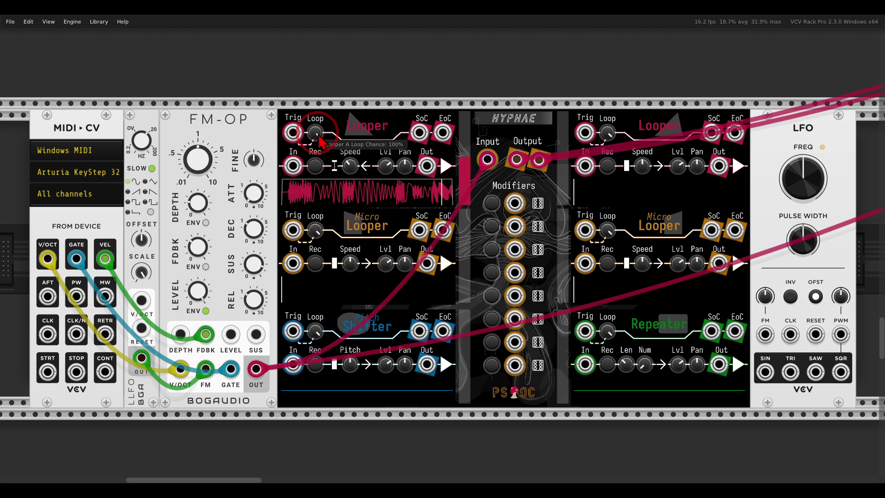
left_click(297, 134)
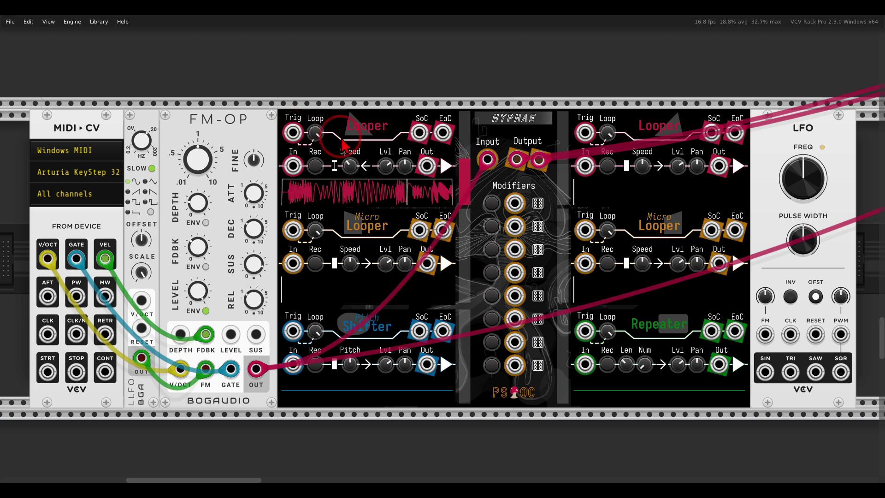
left_click(434, 134)
left_click(450, 136)
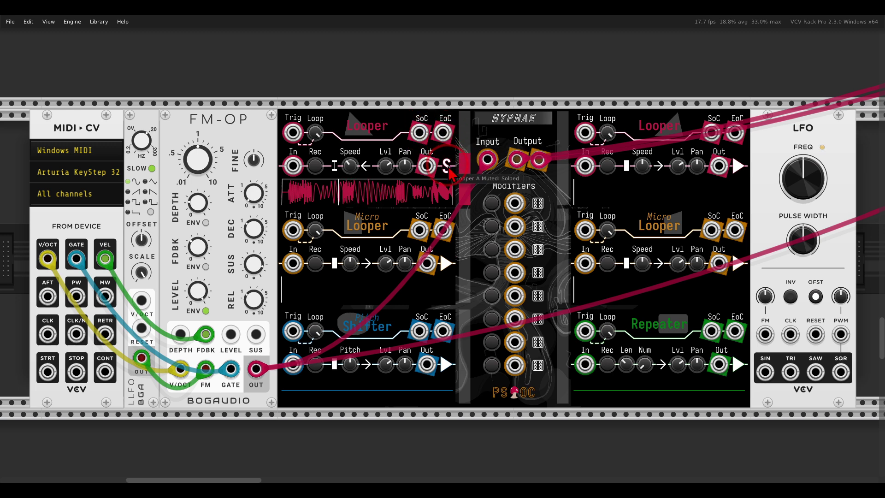
left_click(445, 167)
left_click(445, 167)
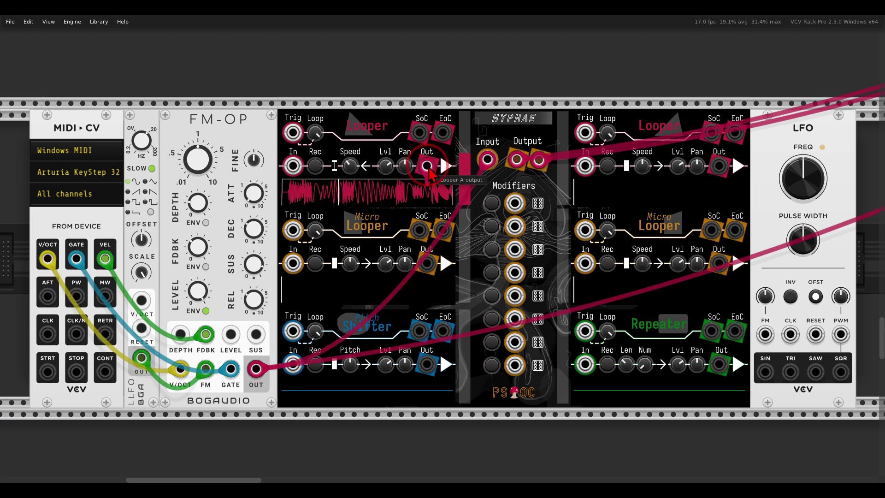
- Patch Looper A's output into Looper B's input and record it as a loop in Looper B
left_click_drag(429, 171, 576, 196)
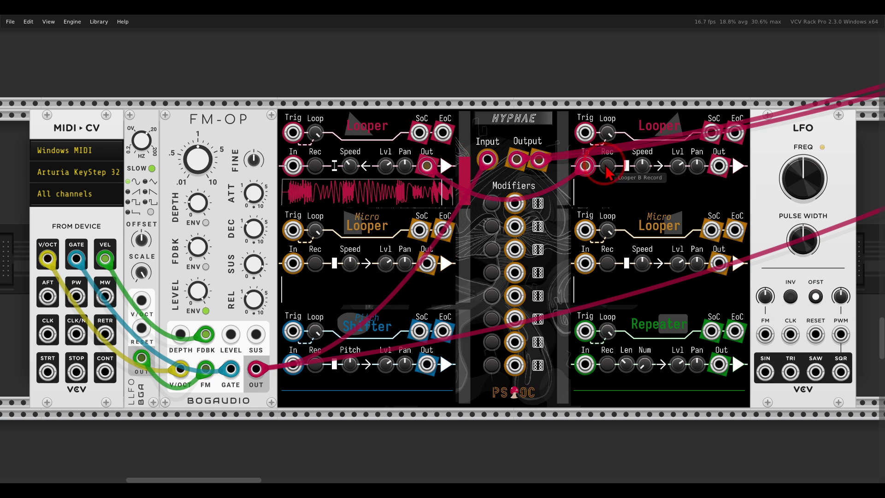
left_click(607, 168)
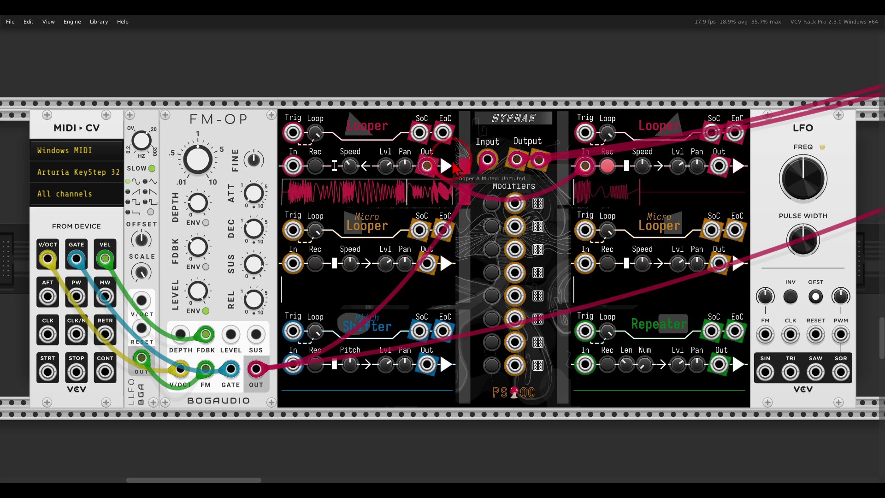
left_click(415, 186)
- Set Looper B's Speed quantization to Octaves and adjust its Level
left_click(633, 168)
left_click(629, 170)
left_click(626, 166)
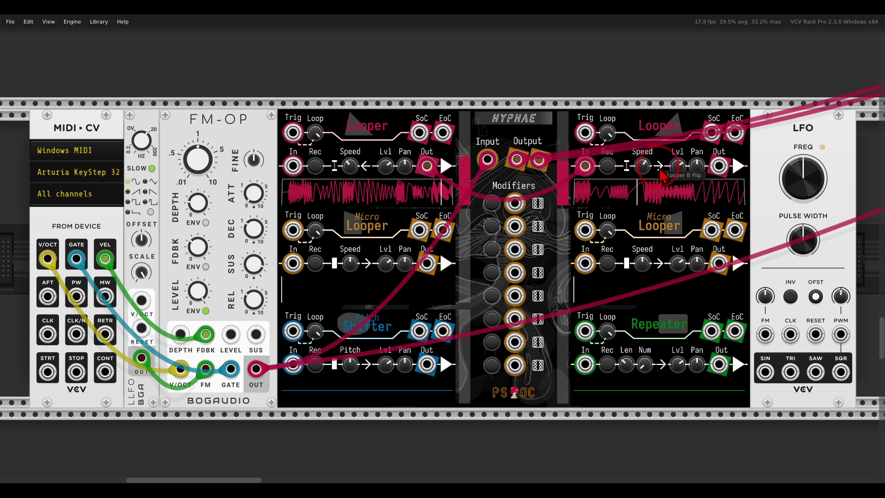
left_click(435, 194)
left_click(682, 160)
left_click_drag(684, 162, 674, 183)
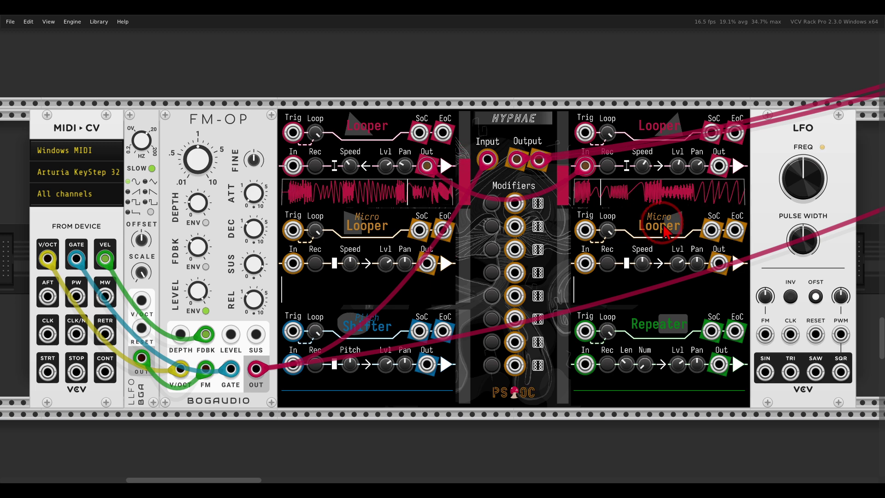
left_click(604, 223)
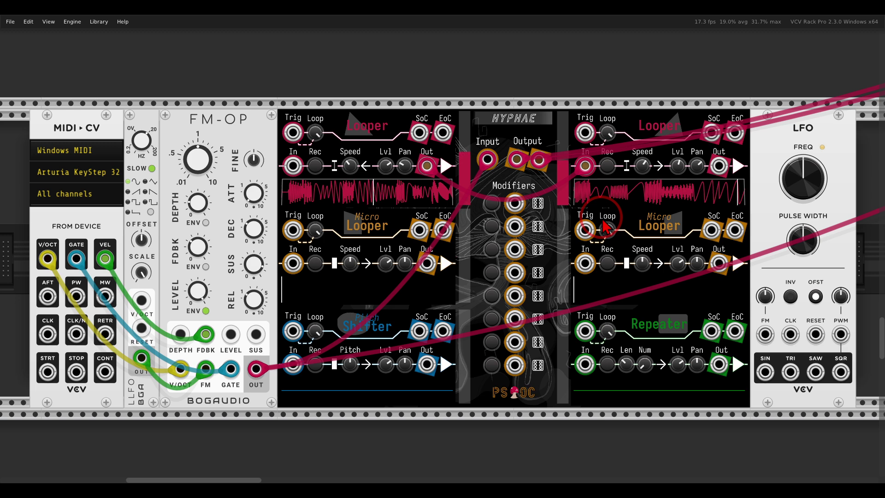
- Switch Modifier 1's mode to Direct CV and back to Randomize
left_click(513, 347)
left_click(515, 364)
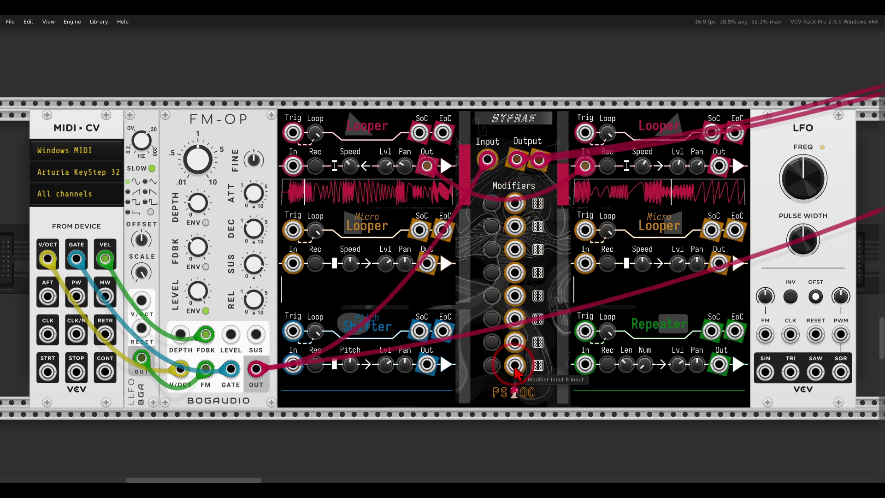
left_click(538, 204)
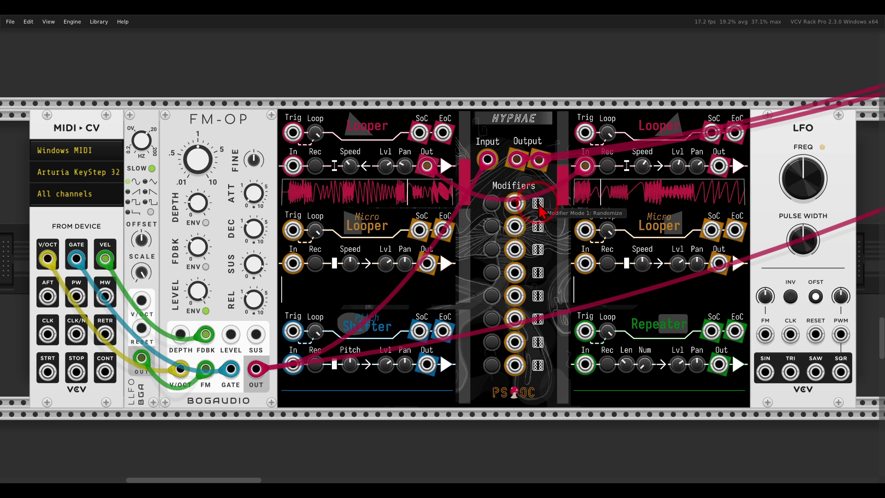
left_click(540, 208)
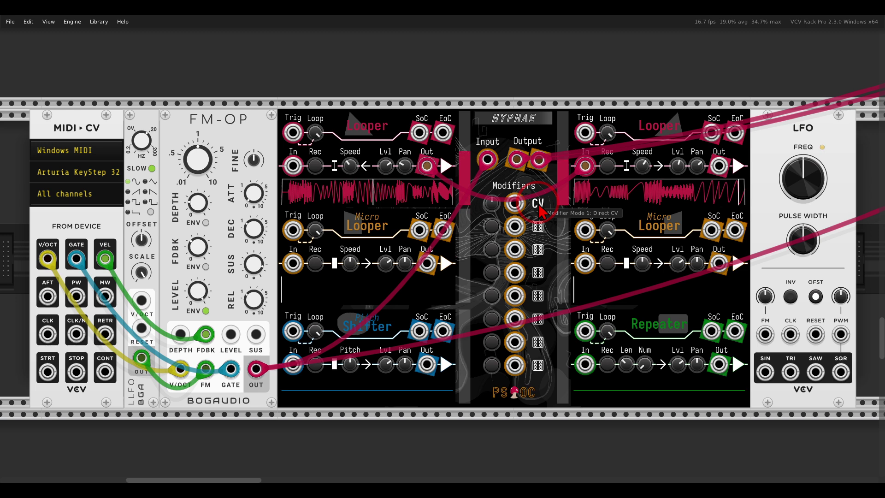
left_click(539, 206)
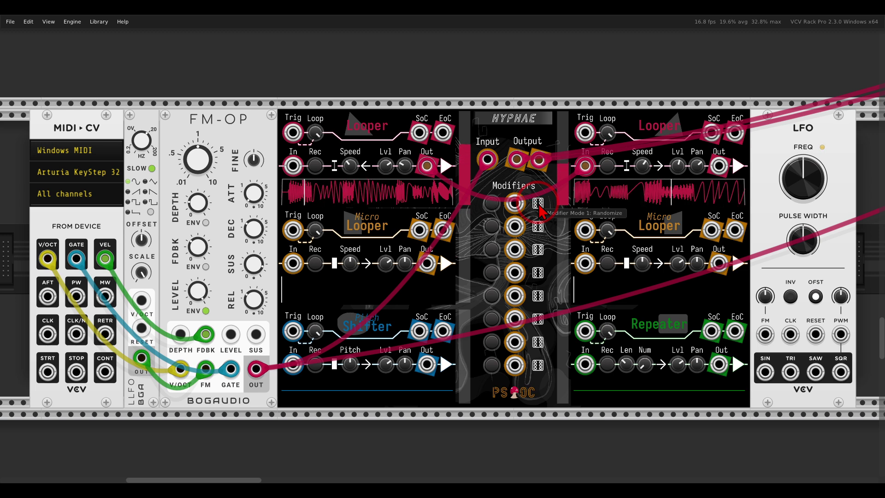
- Assign Modifier 1 to randomize Micro-Looper A's Rec control
right_click(540, 206)
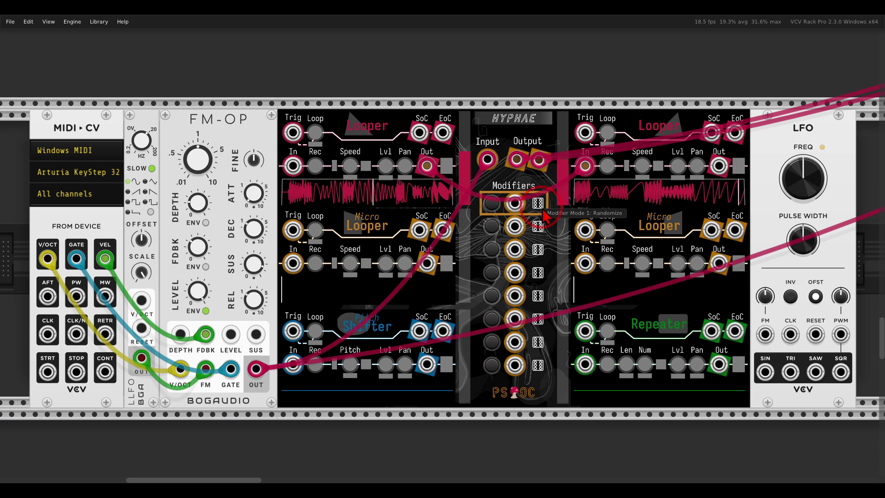
left_click(317, 264)
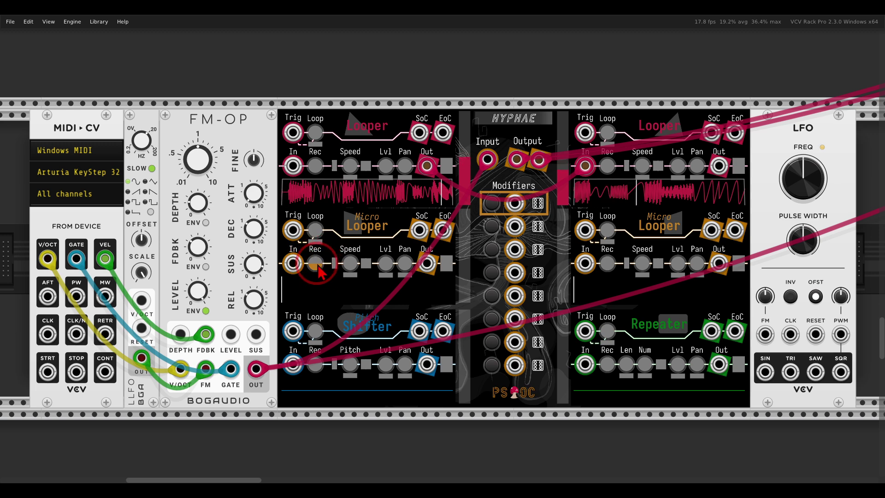
left_click(537, 203)
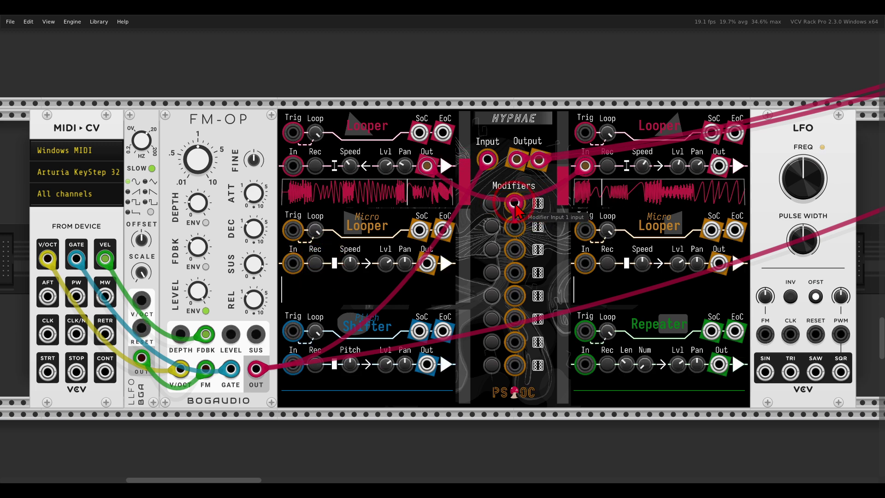
- Patch the LFO's square output into Modifier Input 1 and Looper B's output into Micro-Looper A's input
left_click_drag(516, 207, 841, 372)
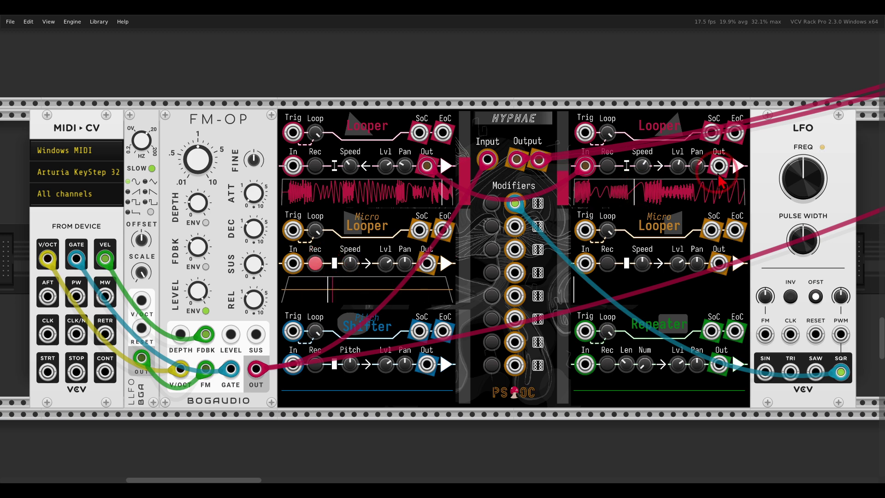
left_click_drag(719, 166, 292, 263)
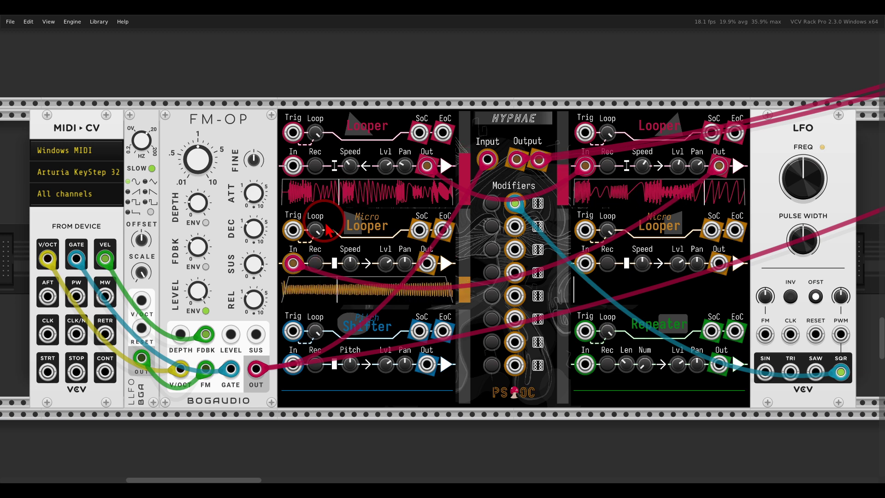
- Solo Micro-Looper A to hear its recorded loop alone, and return it to Unmuted
left_click(447, 264)
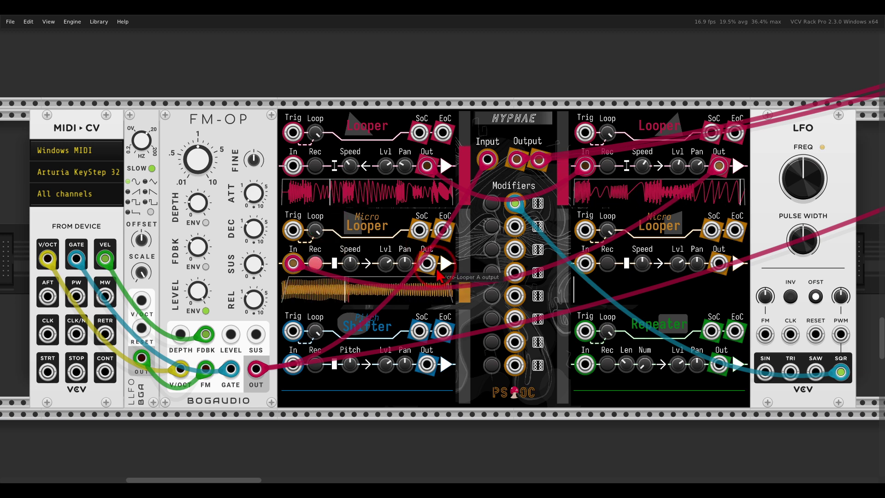
left_click(429, 319)
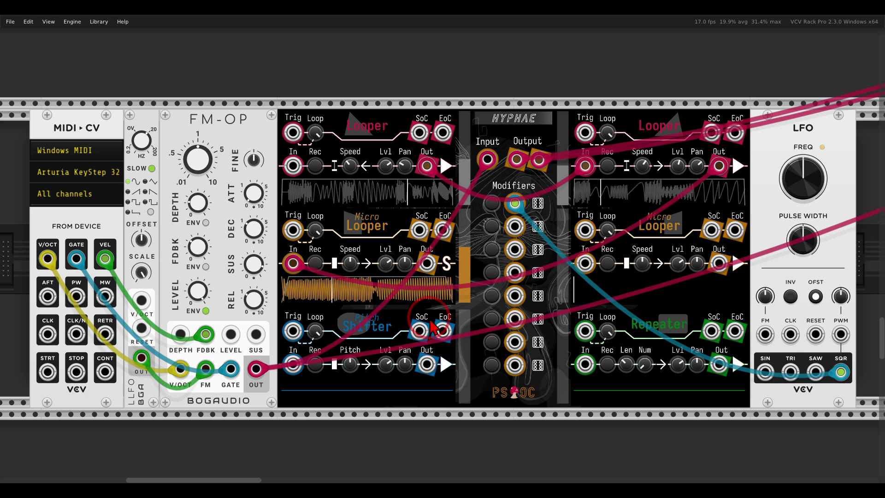
left_click(317, 289)
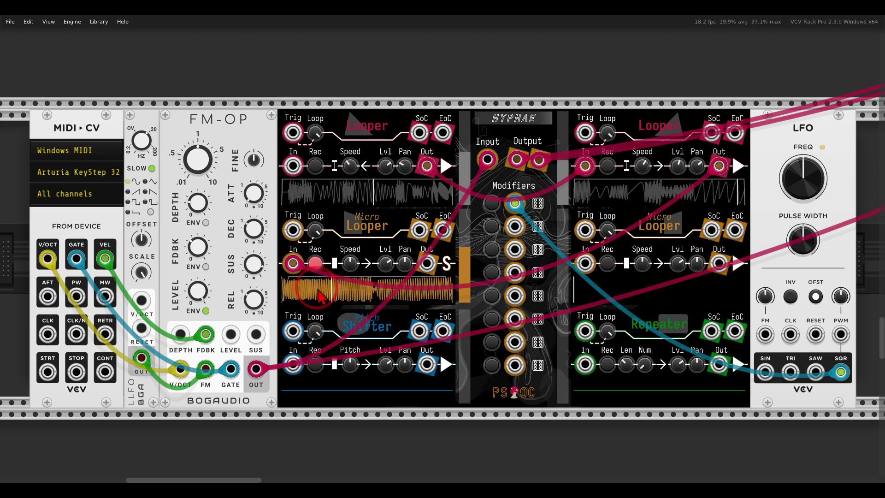
left_click(451, 264)
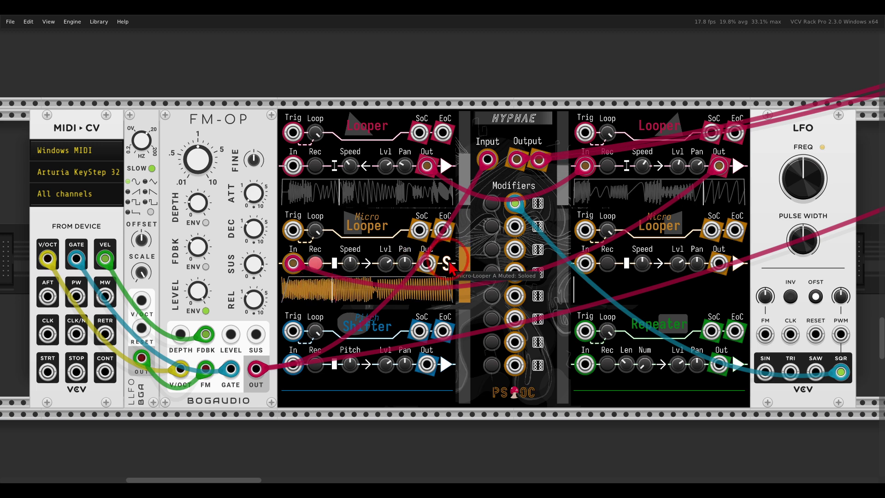
left_click(451, 264)
left_click(415, 289)
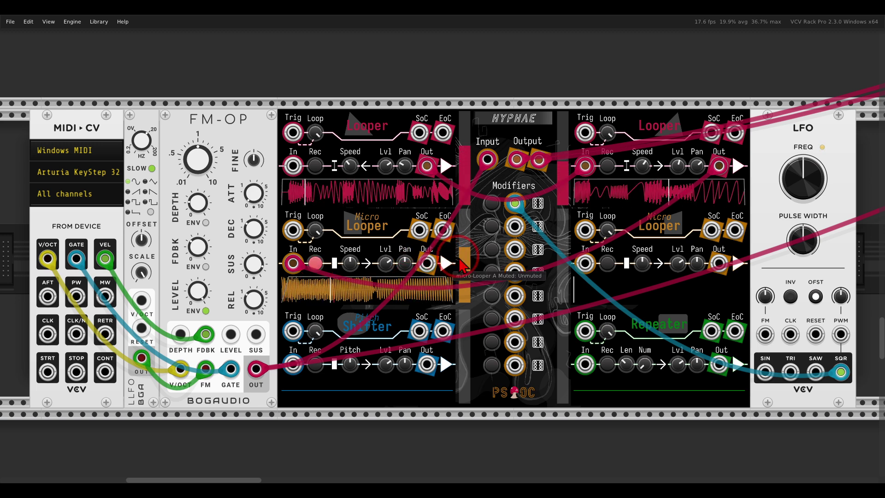
- Add Micro-Looper A's Pan to the parameters randomized by Modifier 1
left_click(538, 203)
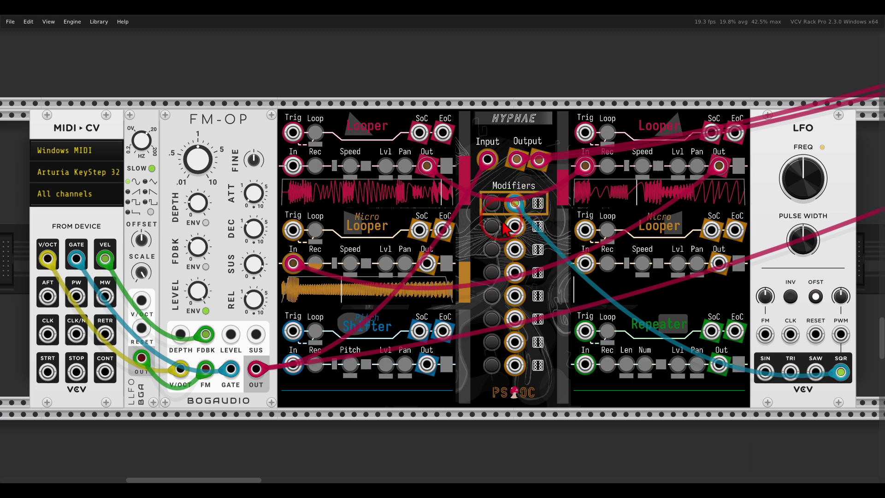
left_click(408, 249)
left_click_drag(408, 241, 405, 269)
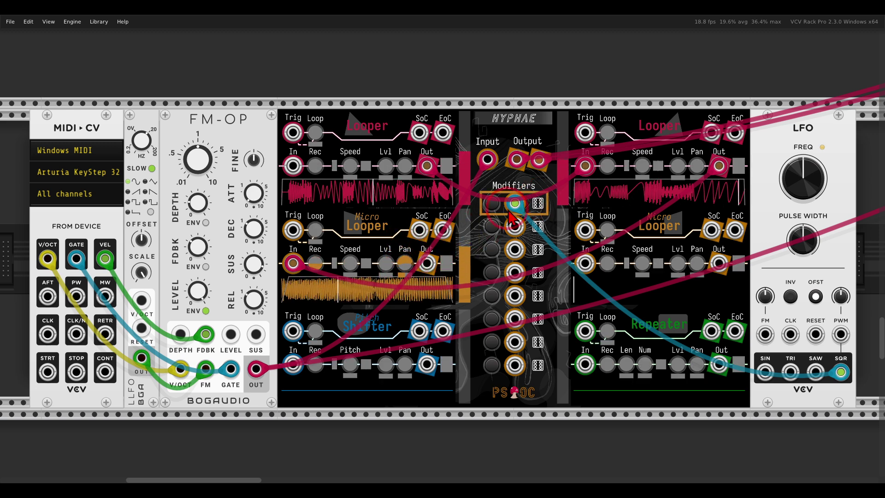
left_click(537, 203)
mouse_move(405, 269)
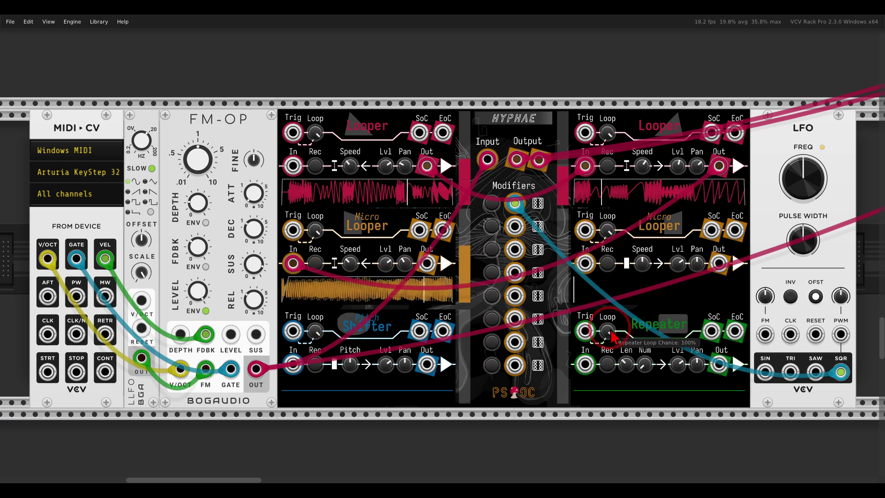
mouse_move(521, 212)
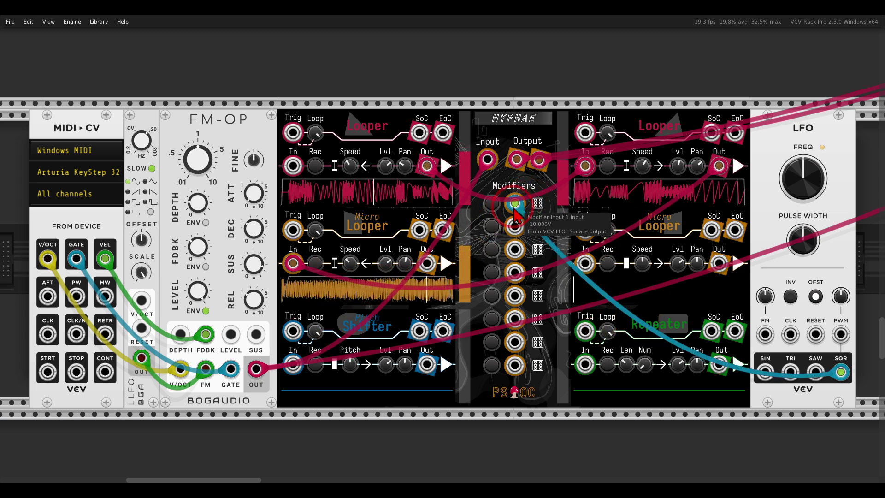